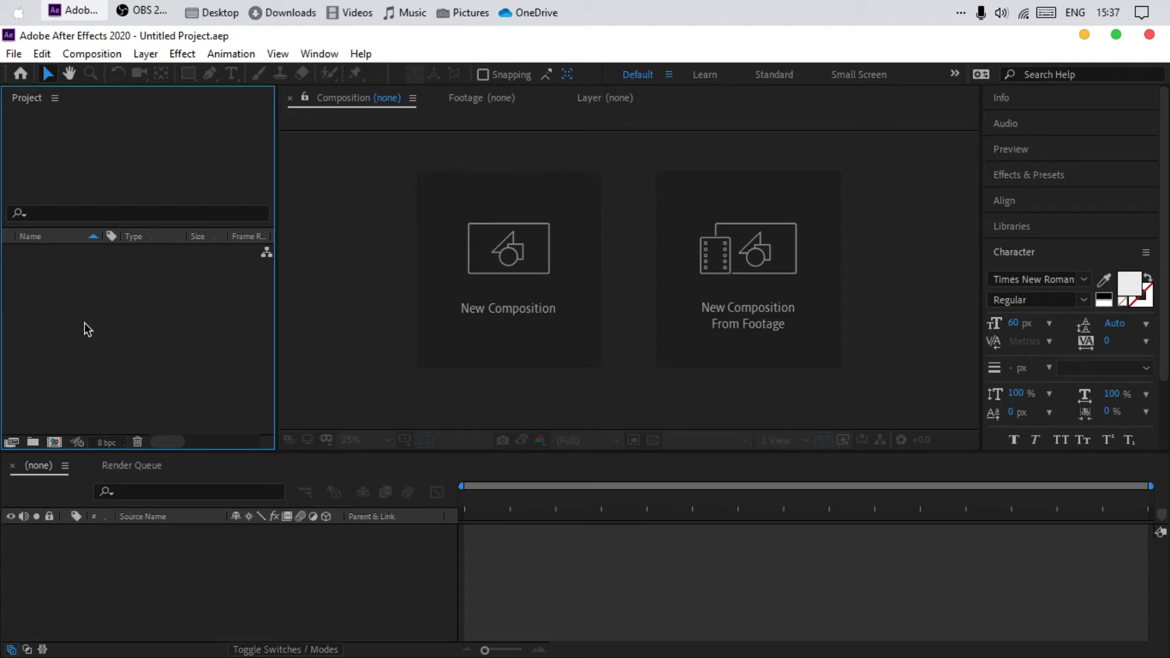
{"action": "left_click", "coordinate": [345, 295]}
{"action": "double_click", "coordinate": [120, 328]}
{"action": "left_click", "coordinate": [652, 577]}
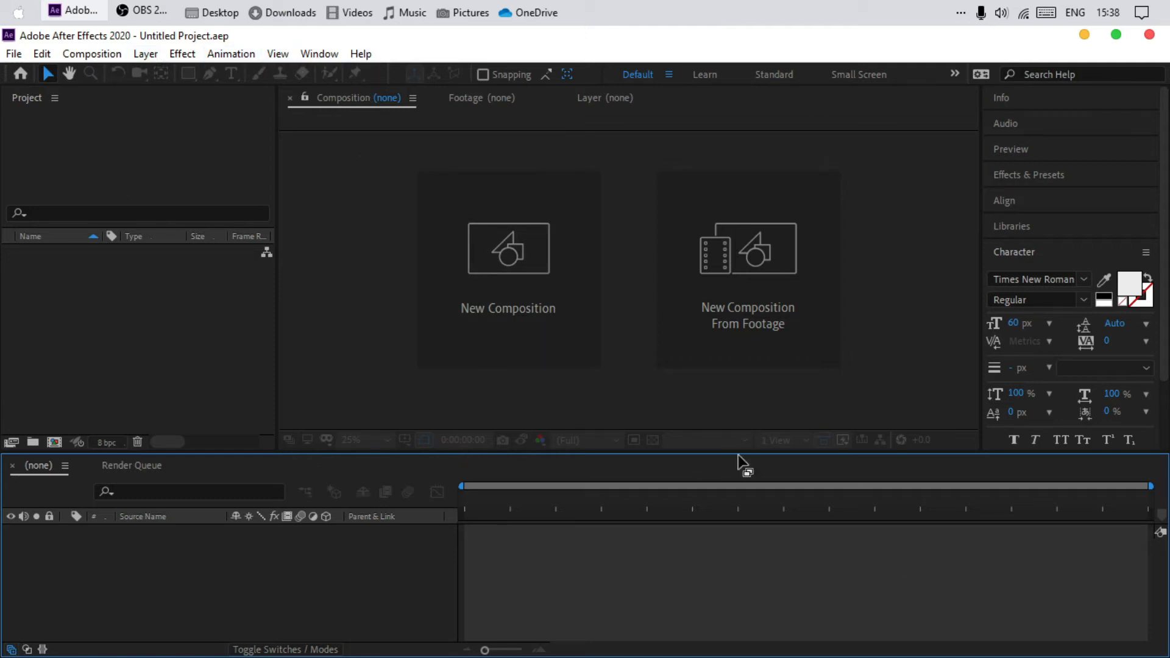
Create a composition named with a first name, keeping the HDTV 1080 29.97 preset, 1920 x 1080 px size and 10-second duration
{"action": "right_click", "coordinate": [109, 268]}
{"action": "left_click", "coordinate": [163, 279]}
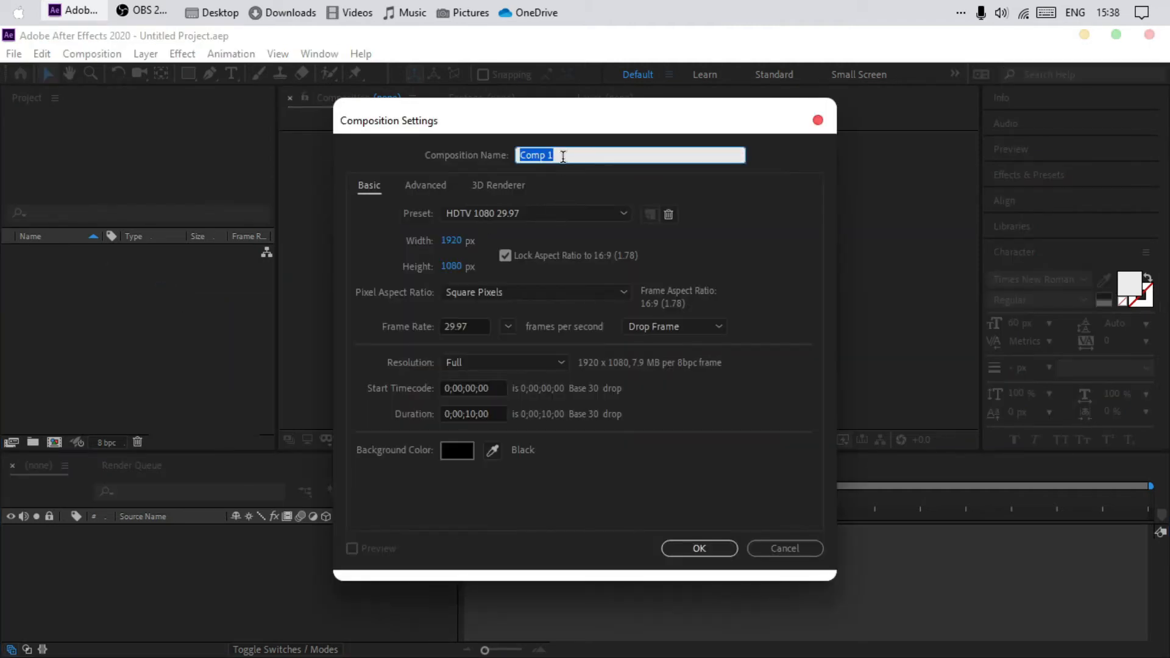
{"action": "type", "text": "subhro"}
{"action": "left_click_drag", "start_coordinate": [545, 115], "coordinate": [546, 126]}
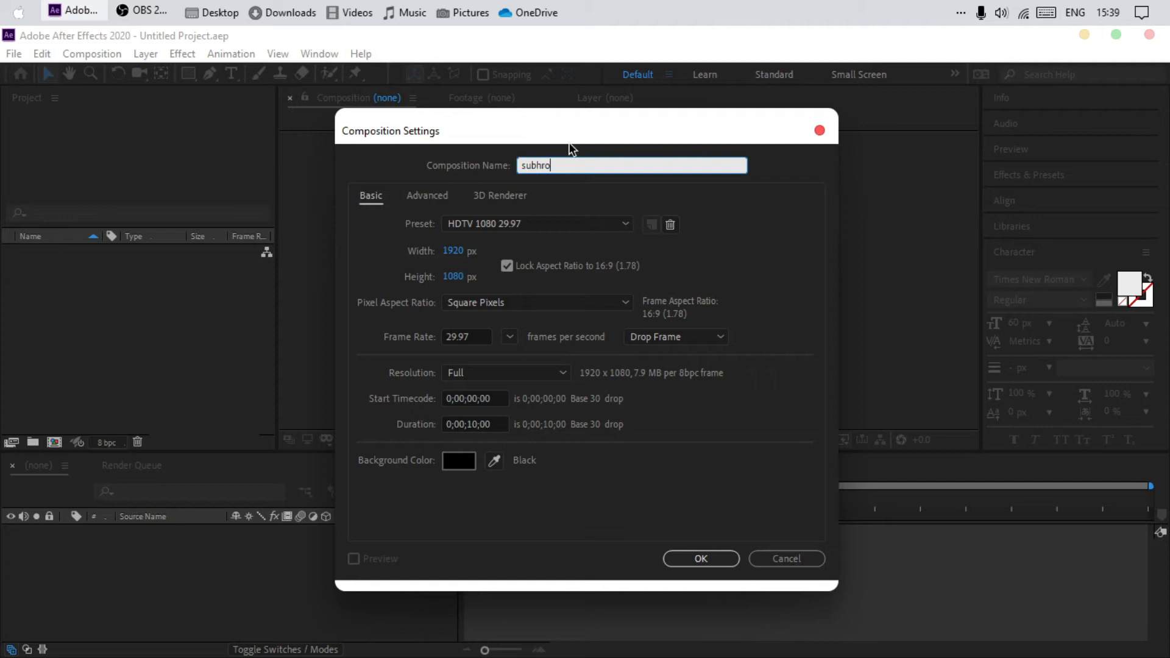
{"action": "left_click_drag", "start_coordinate": [563, 124], "coordinate": [568, 92]}
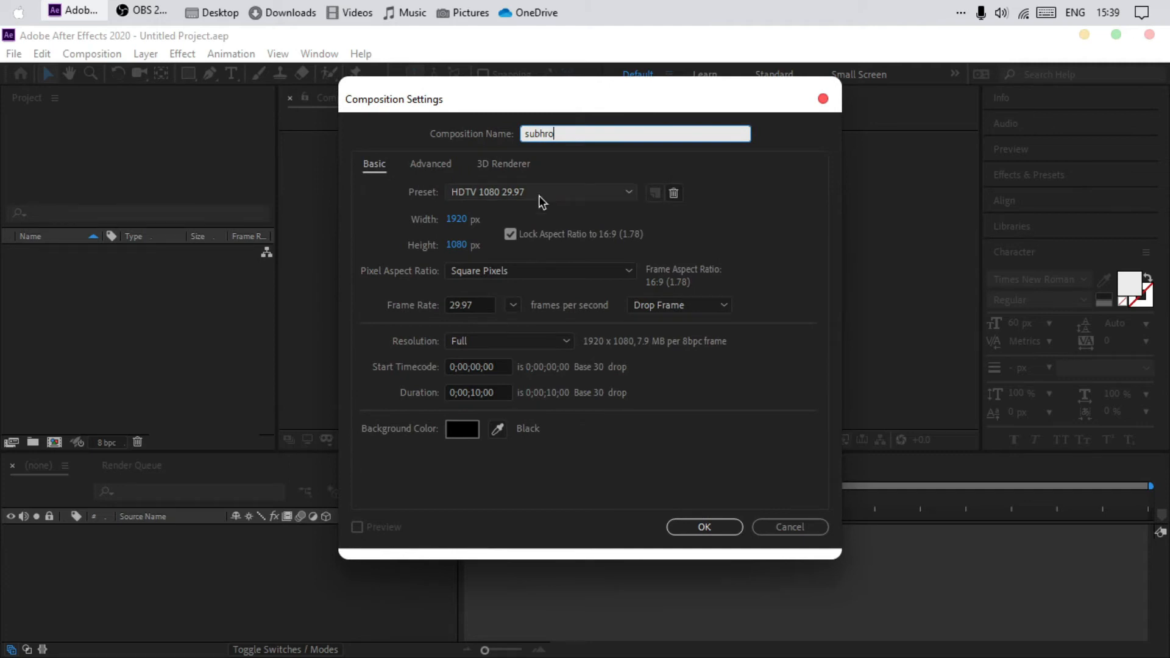
{"action": "left_click", "coordinate": [433, 169]}
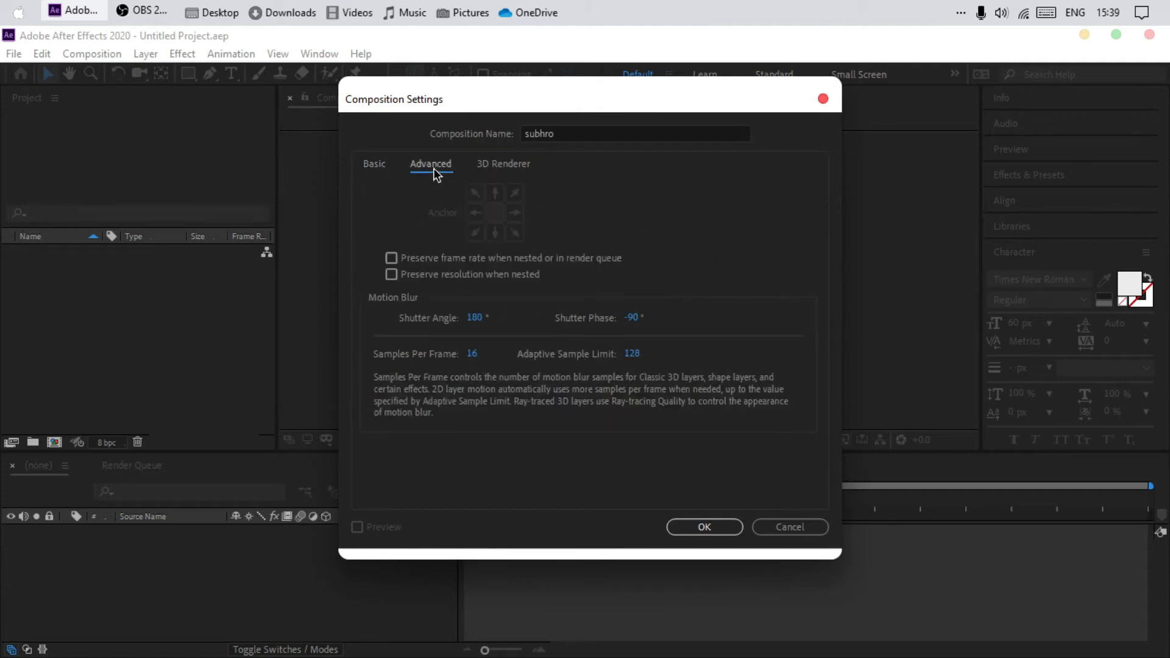
{"action": "left_click", "coordinate": [499, 166]}
{"action": "left_click", "coordinate": [379, 163]}
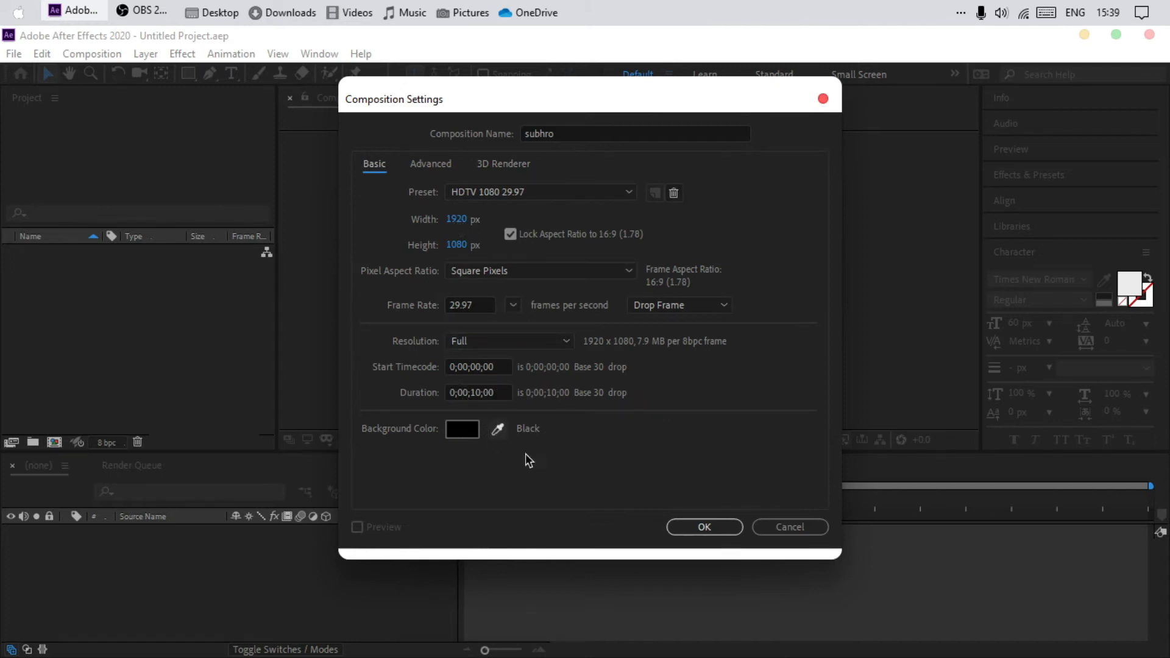
{"action": "left_click", "coordinate": [720, 528]}
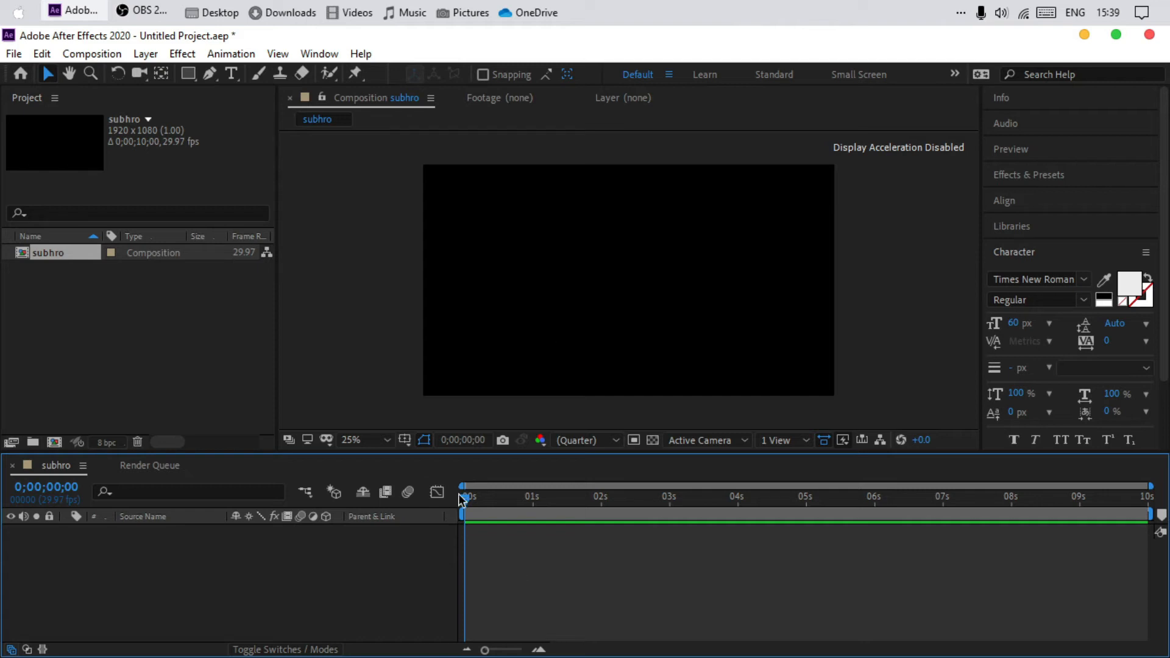
Scrub the playhead through the empty composition's timeline and return it to the start
{"action": "left_click_drag", "start_coordinate": [466, 499], "coordinate": [640, 498]}
{"action": "left_click_drag", "start_coordinate": [555, 506], "coordinate": [460, 504]}
Import evie-s-w1JE5duY62M-unsplash.jpg from the Downloads folder and add it to the composition as a layer
{"action": "left_click", "coordinate": [71, 311]}
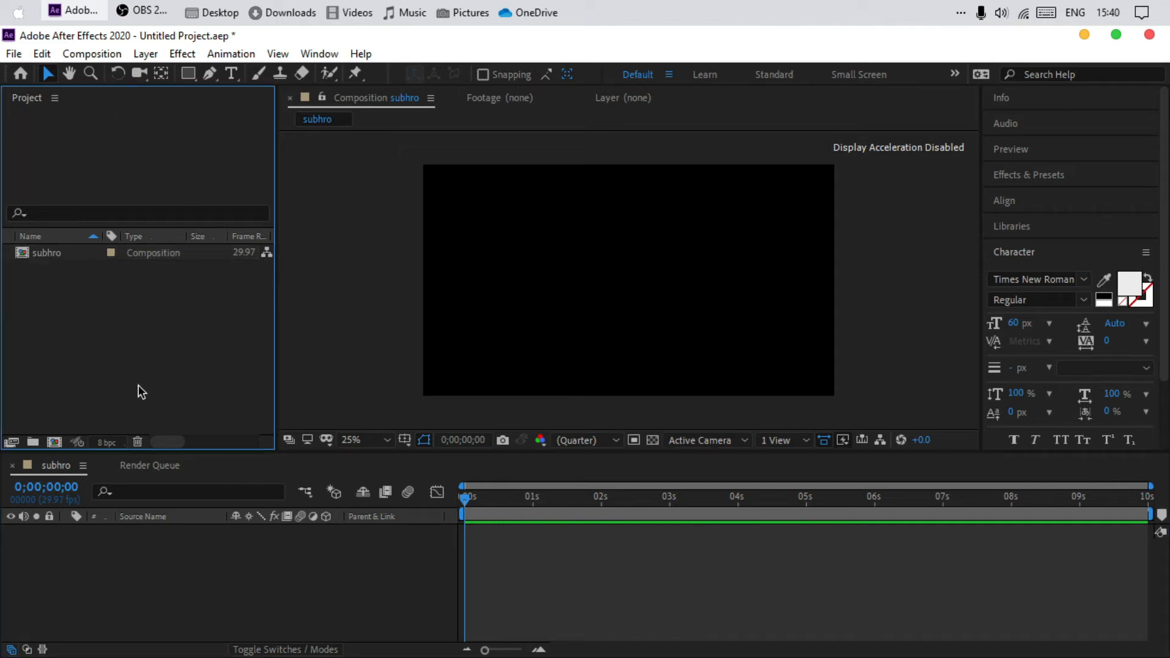
{"action": "double_click", "coordinate": [160, 356]}
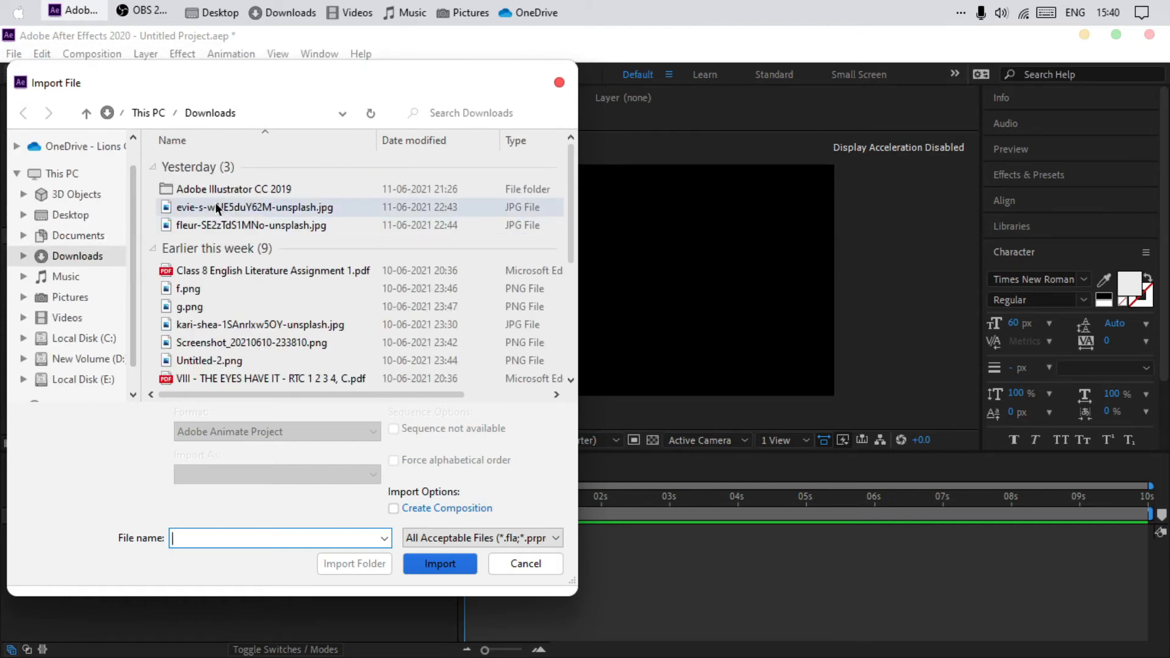
{"action": "left_click", "coordinate": [215, 207]}
{"action": "left_click", "coordinate": [441, 564]}
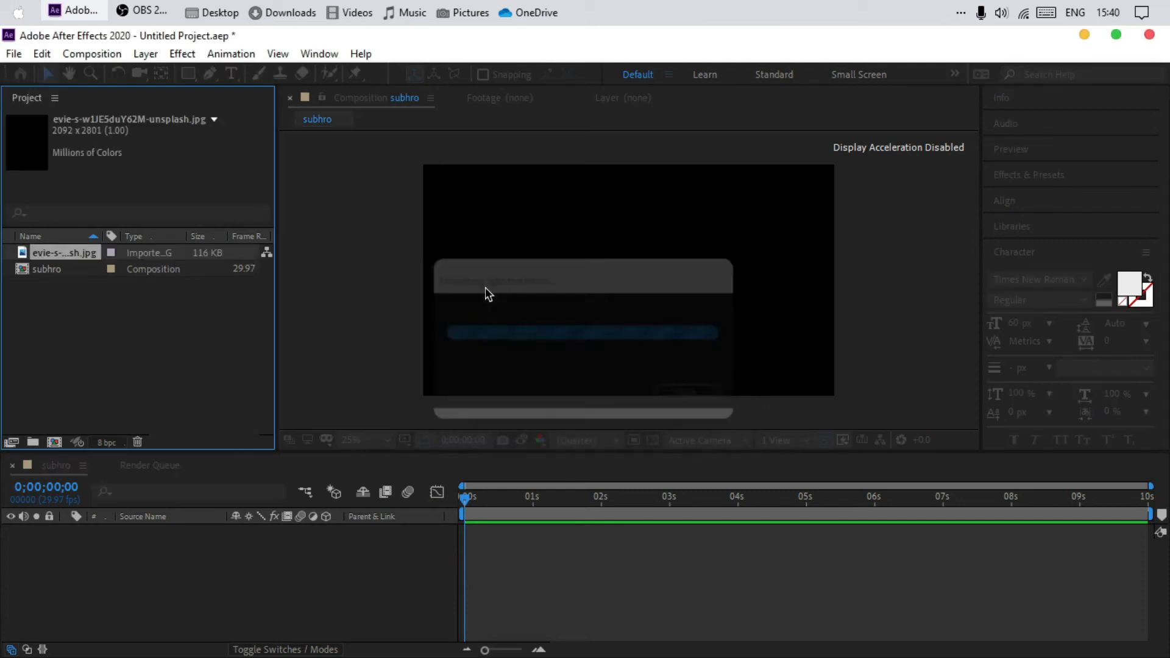
{"action": "left_click", "coordinate": [62, 253]}
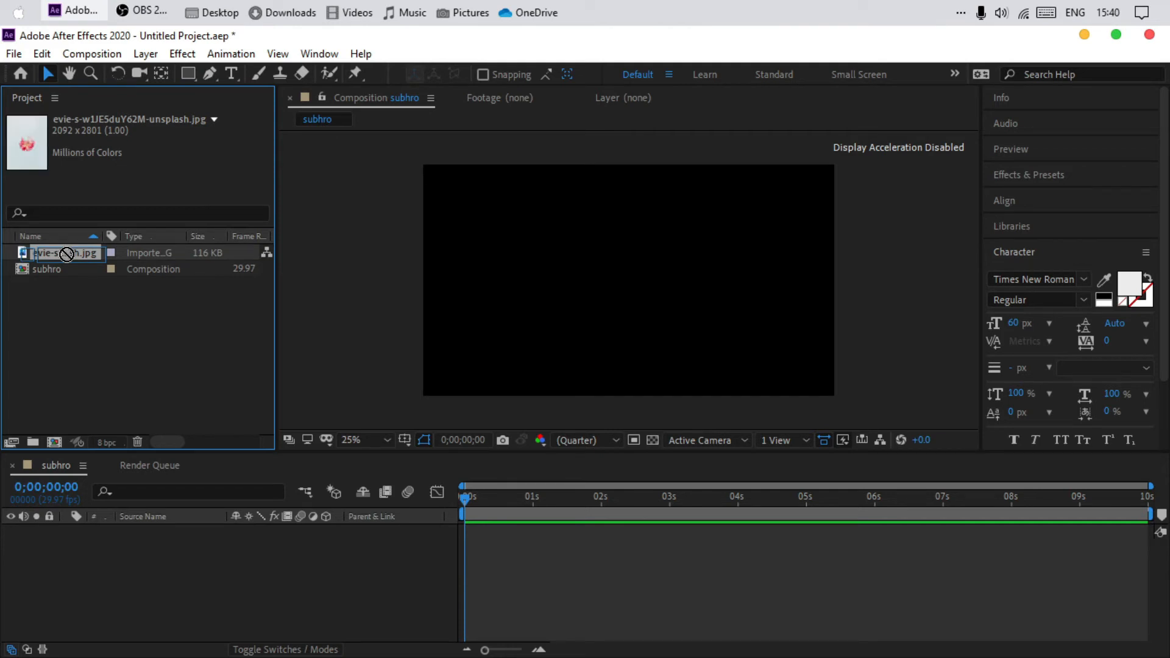
{"action": "left_click_drag", "start_coordinate": [64, 254], "coordinate": [254, 572]}
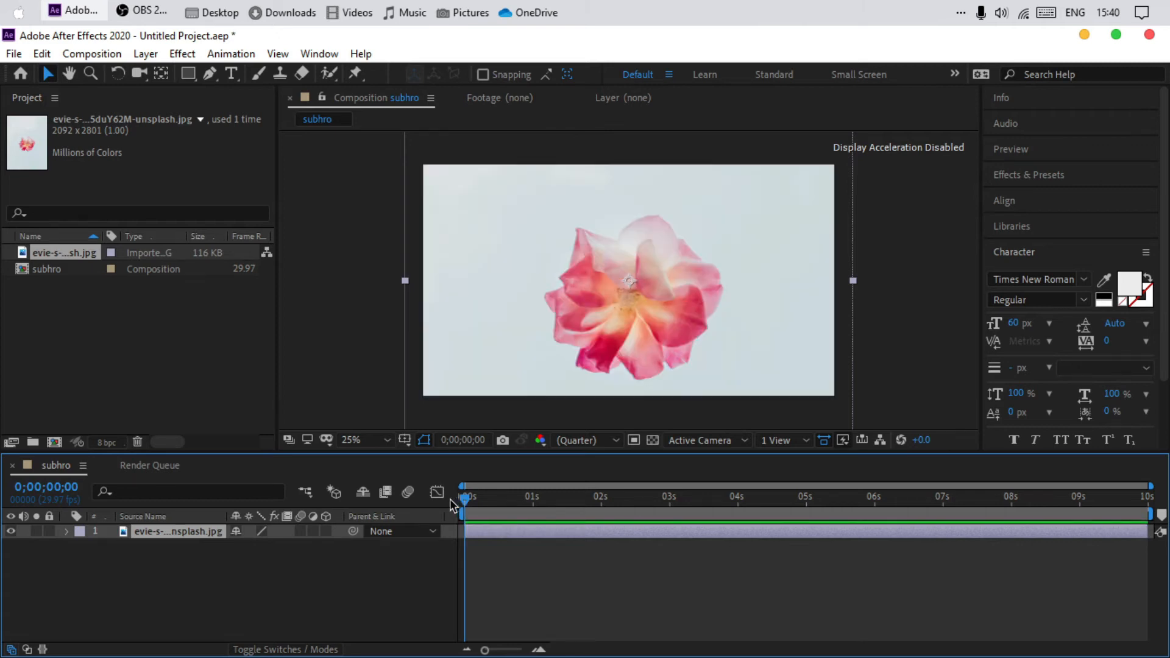
Reveal the image layer's transform properties, enable Scale keyframing at the start and reduce the scale to 77%
{"action": "left_click", "coordinate": [68, 532]}
{"action": "left_click", "coordinate": [83, 547]}
{"action": "left_click", "coordinate": [83, 546]}
{"action": "left_click", "coordinate": [83, 546]}
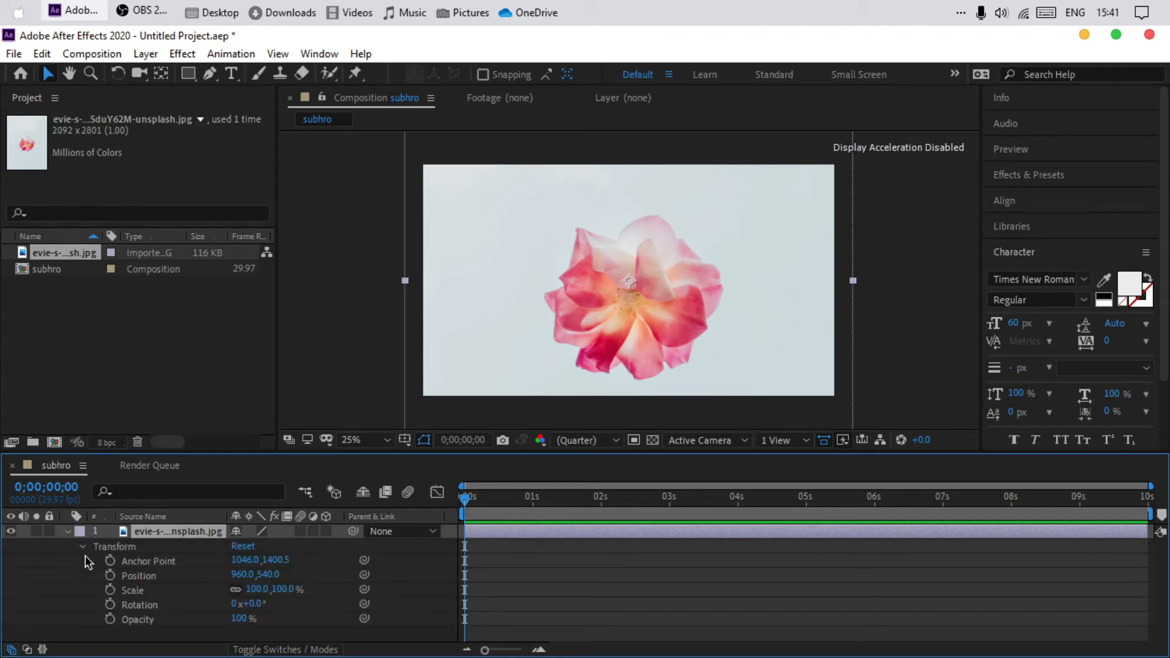
{"action": "left_click", "coordinate": [110, 591]}
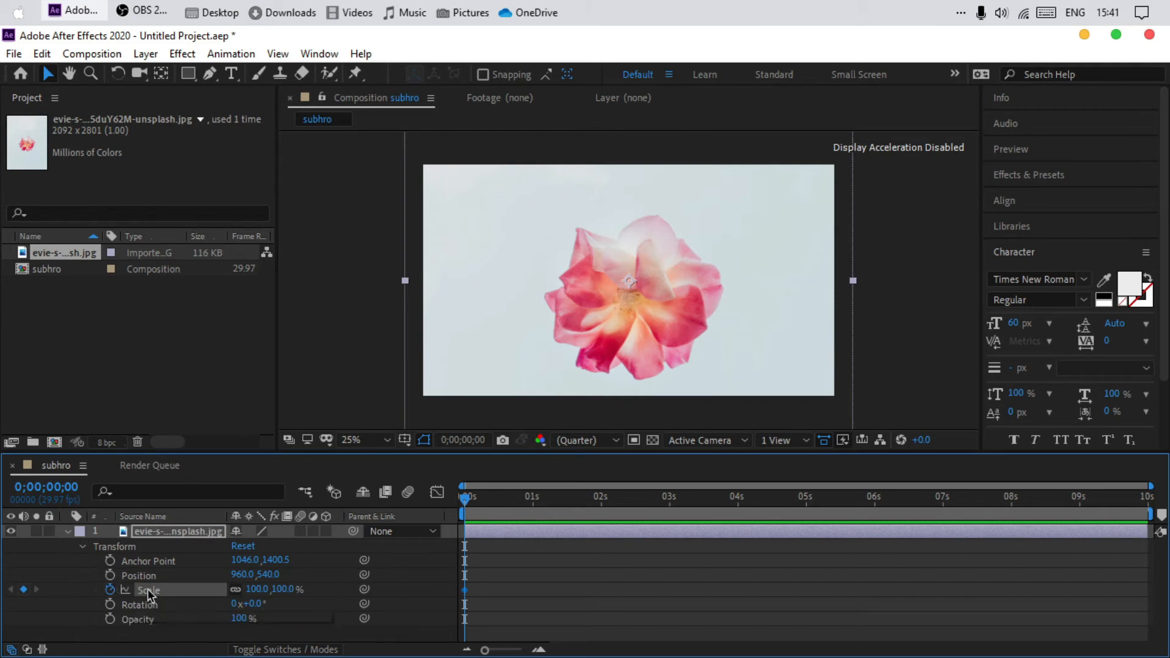
{"action": "left_click_drag", "start_coordinate": [264, 592], "coordinate": [252, 603]}
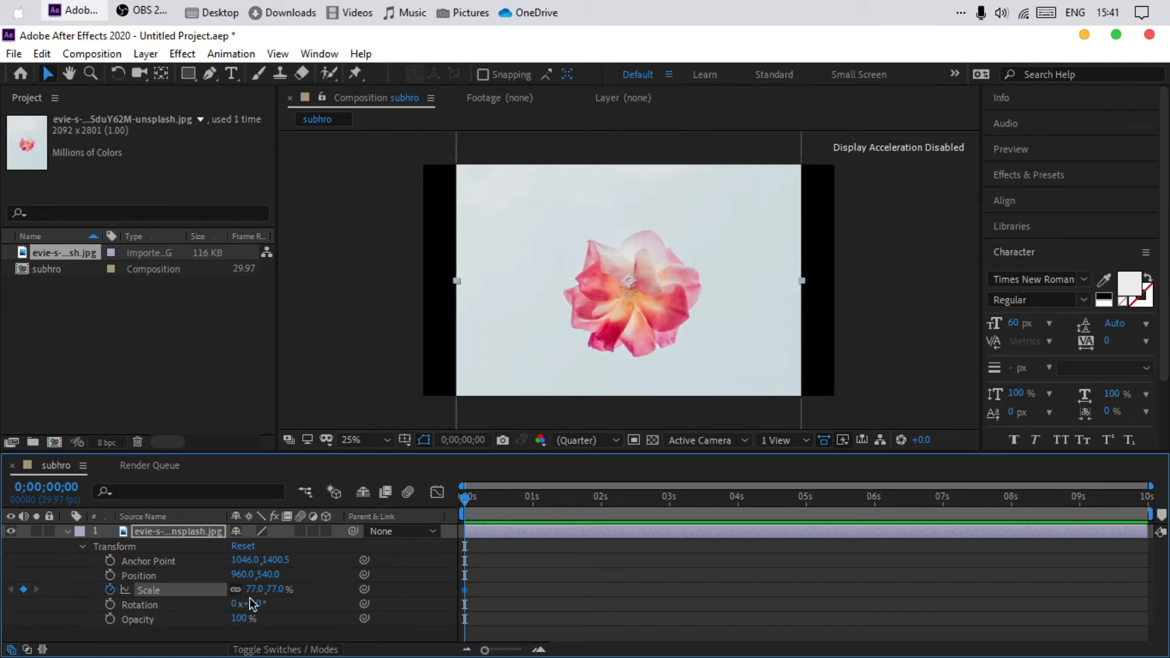
Add a Position keyframe at the start and set the image's scale to 34% wide and 22% high with proportions unlinked
{"action": "left_click", "coordinate": [109, 590]}
{"action": "left_click", "coordinate": [110, 590]}
{"action": "left_click", "coordinate": [109, 576]}
{"action": "mouse_move", "coordinate": [254, 589]}
{"action": "left_mouse_down"}
{"action": "mouse_move", "coordinate": [217, 596]}
{"action": "mouse_move", "coordinate": [278, 592]}
{"action": "left_mouse_up"}
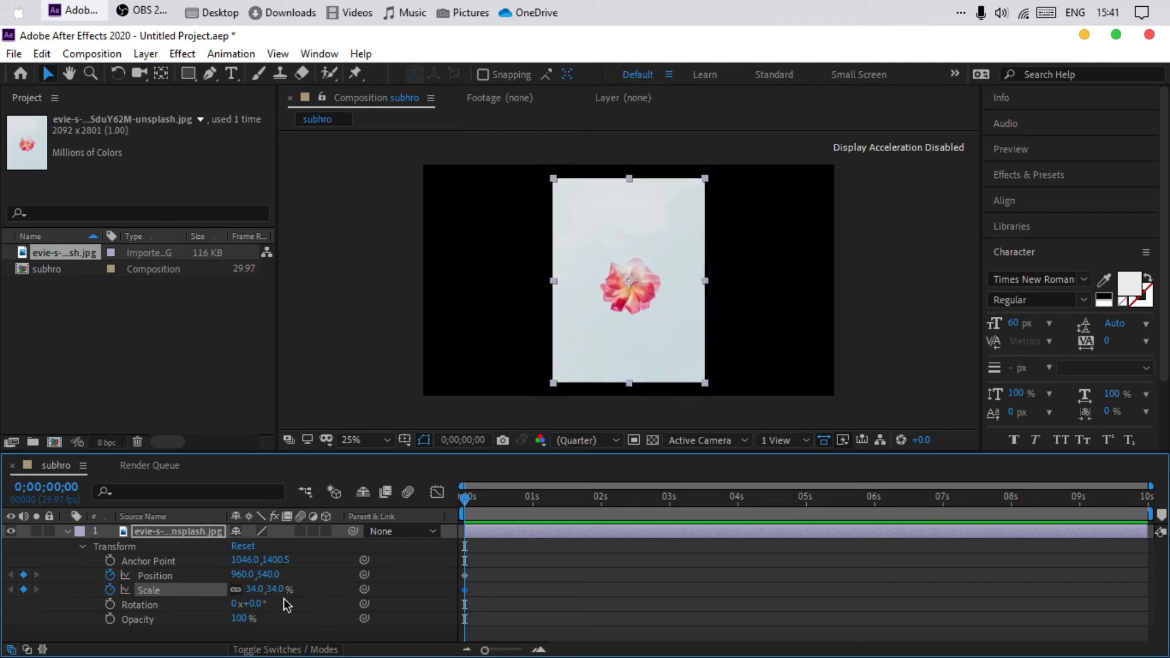
{"action": "left_click", "coordinate": [235, 589]}
{"action": "left_click_drag", "start_coordinate": [274, 590], "coordinate": [39, 578]}
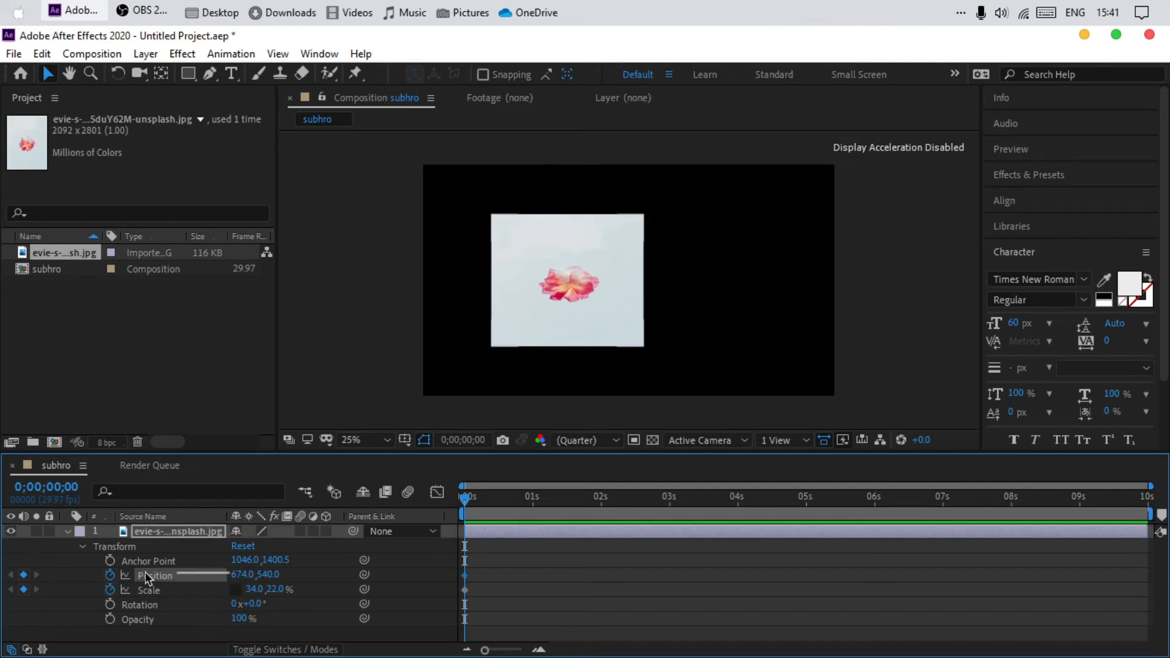
Shrink the image to about 33.2% by 10.3% and place it in the frame's upper-left corner at position 342, 159
{"action": "left_click_drag", "start_coordinate": [236, 575], "coordinate": [91, 574]}
{"action": "left_click_drag", "start_coordinate": [237, 575], "coordinate": [112, 571]}
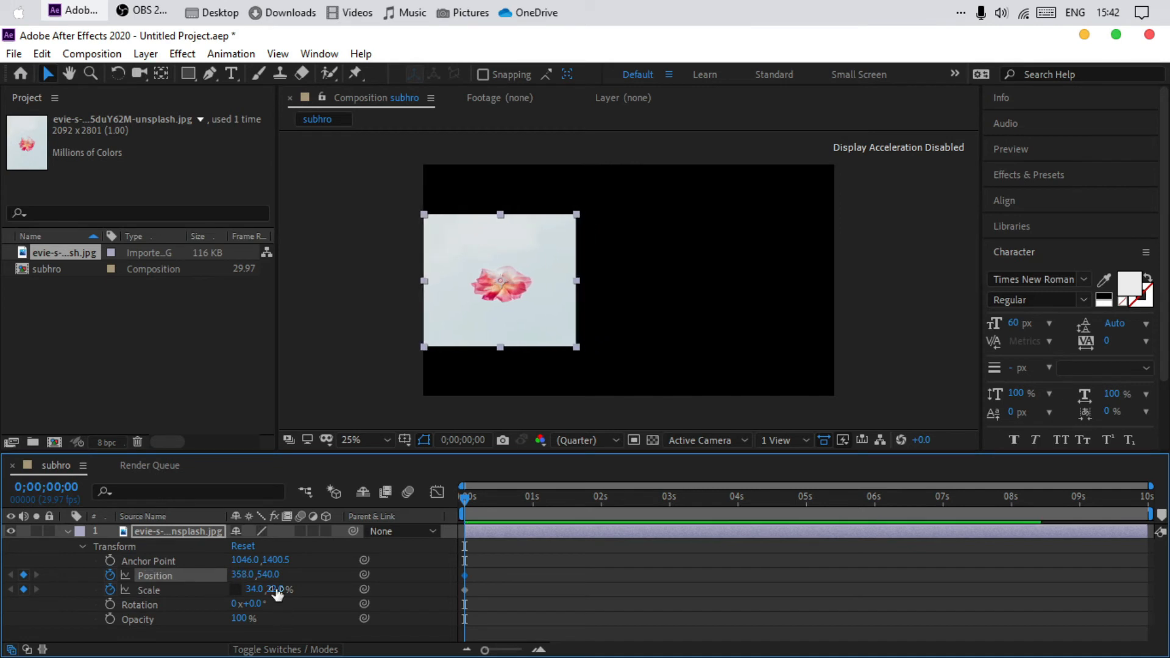
{"action": "left_click_drag", "start_coordinate": [272, 575], "coordinate": [92, 591]}
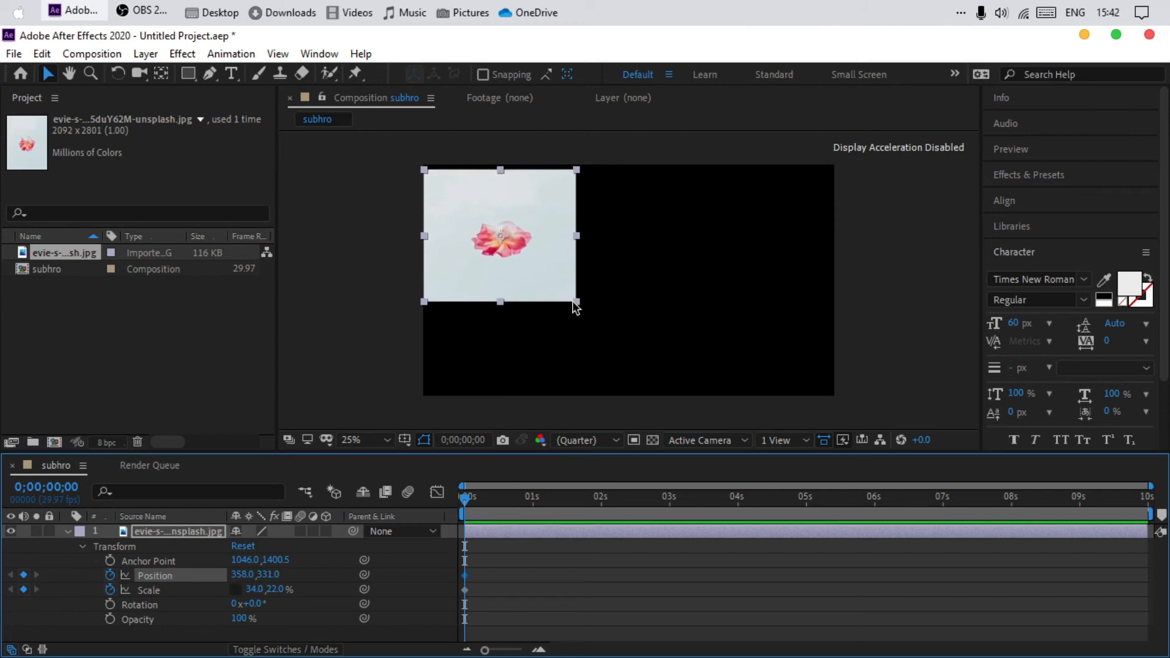
{"action": "mouse_move", "coordinate": [254, 596]}
{"action": "left_mouse_down"}
{"action": "mouse_move", "coordinate": [240, 588]}
{"action": "mouse_move", "coordinate": [268, 590]}
{"action": "left_mouse_up"}
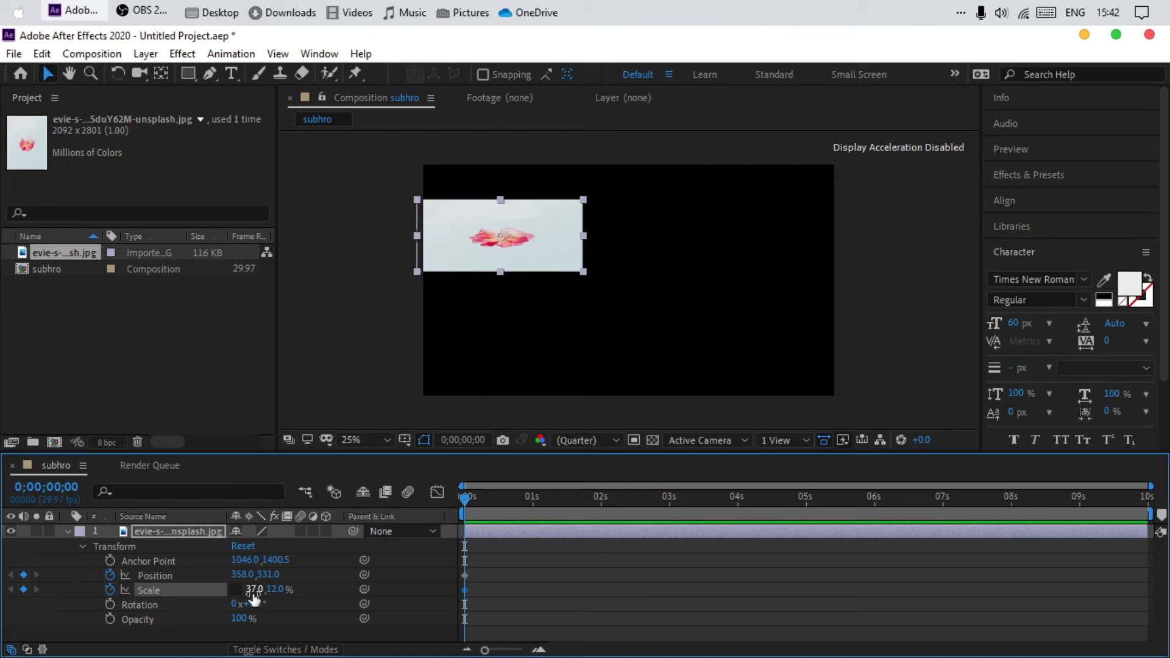
{"action": "left_click_drag", "start_coordinate": [583, 272], "coordinate": [539, 217]}
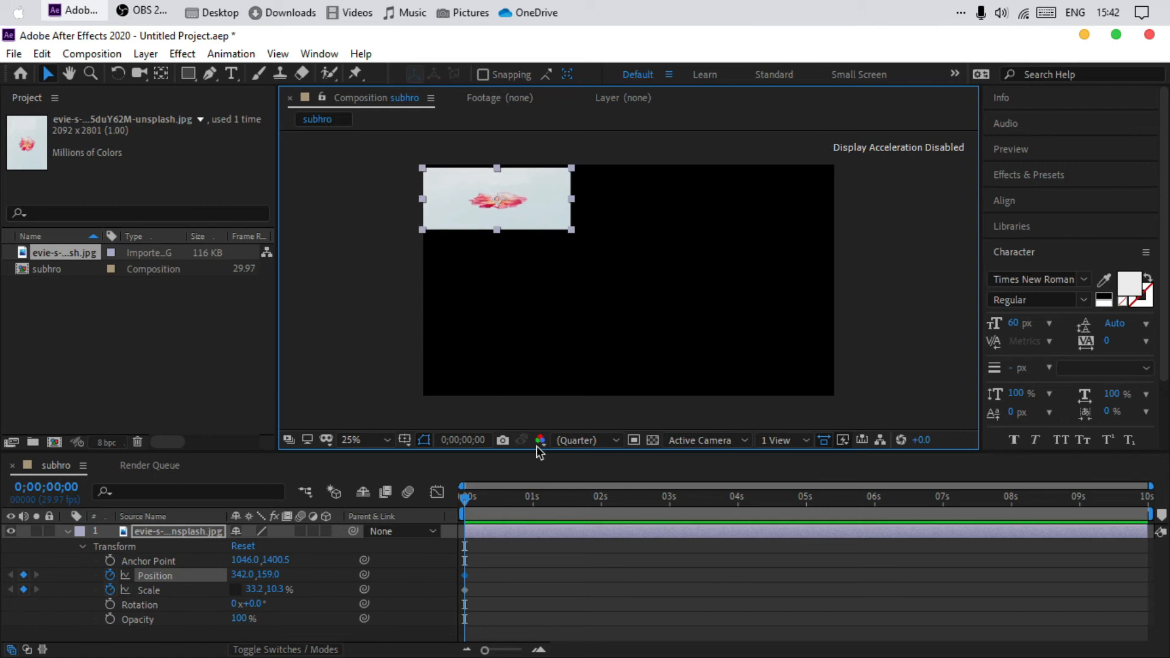
Keyframe the image's position at 2 seconds in the frame's lower-right corner, at about 1626, 943
{"action": "left_click_drag", "start_coordinate": [467, 502], "coordinate": [605, 504]}
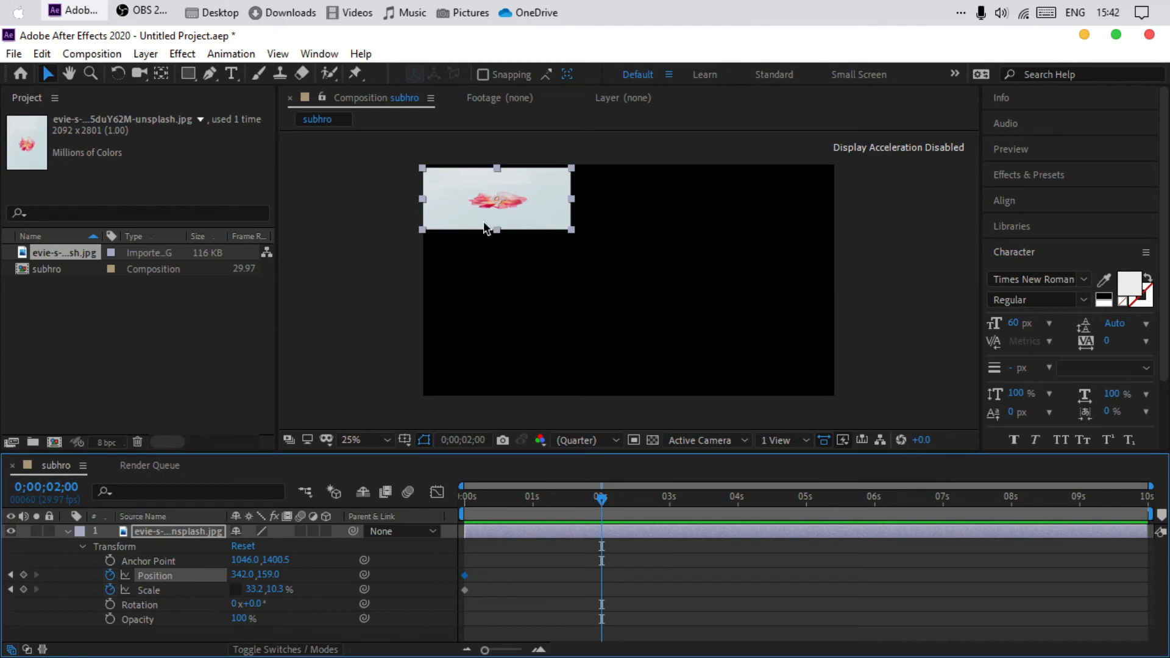
{"action": "left_click_drag", "start_coordinate": [501, 201], "coordinate": [774, 367]}
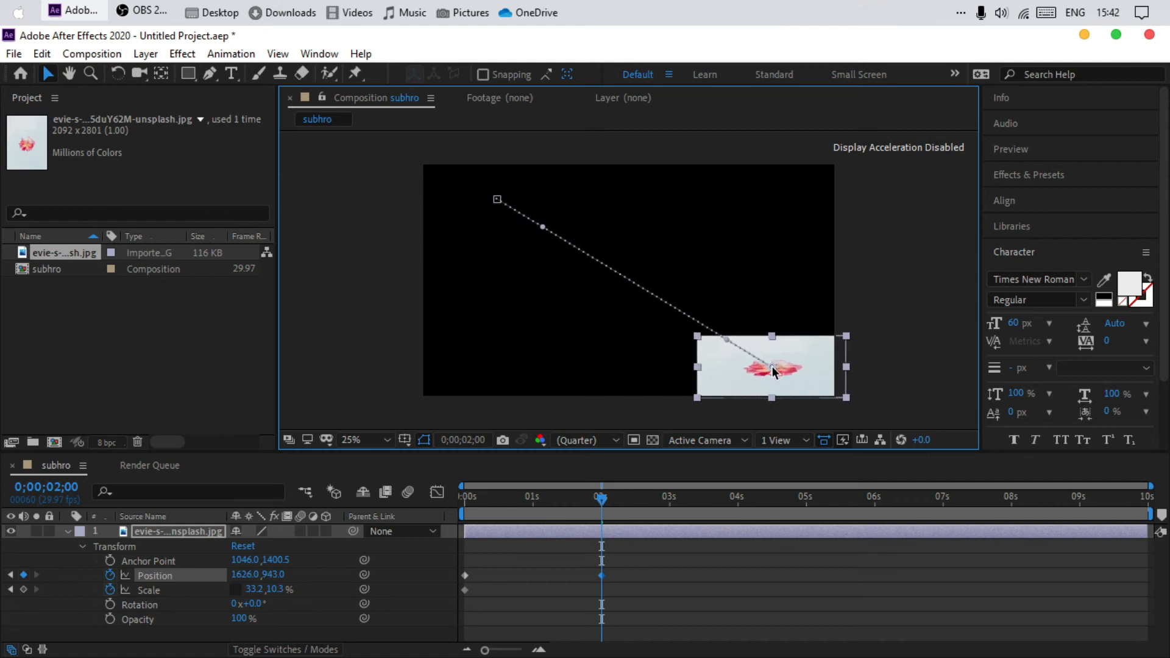
Preview the image's diagonal movement from the beginning and return the playhead to the start
{"action": "left_click_drag", "start_coordinate": [580, 501], "coordinate": [424, 500]}
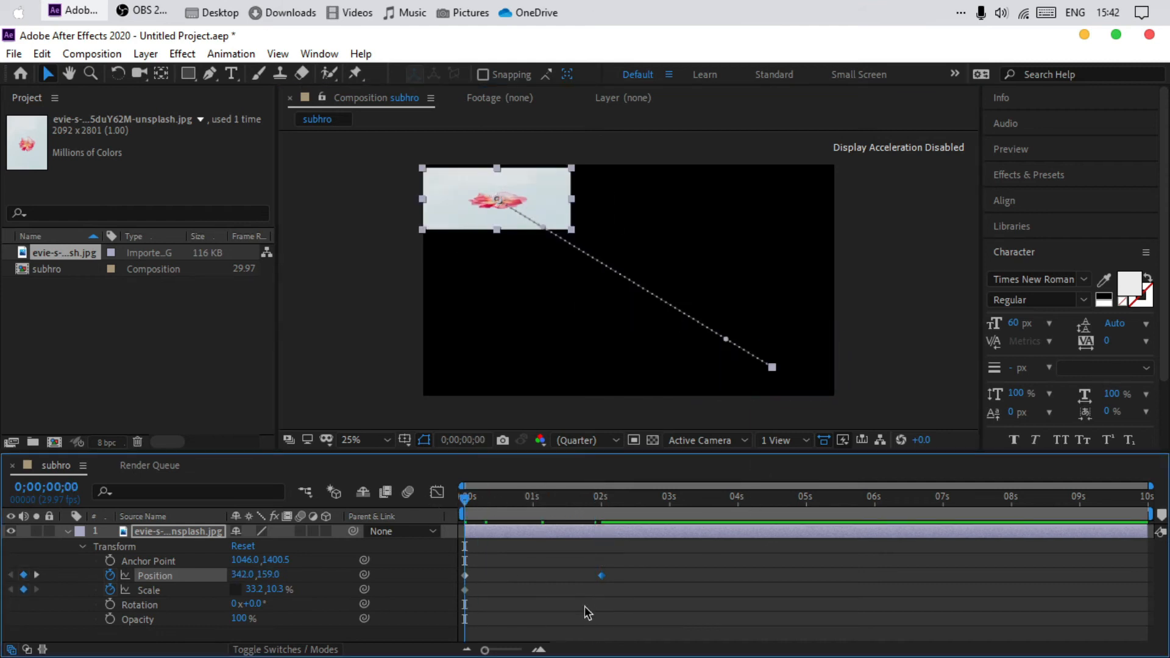
{"action": "left_click", "coordinate": [392, 615]}
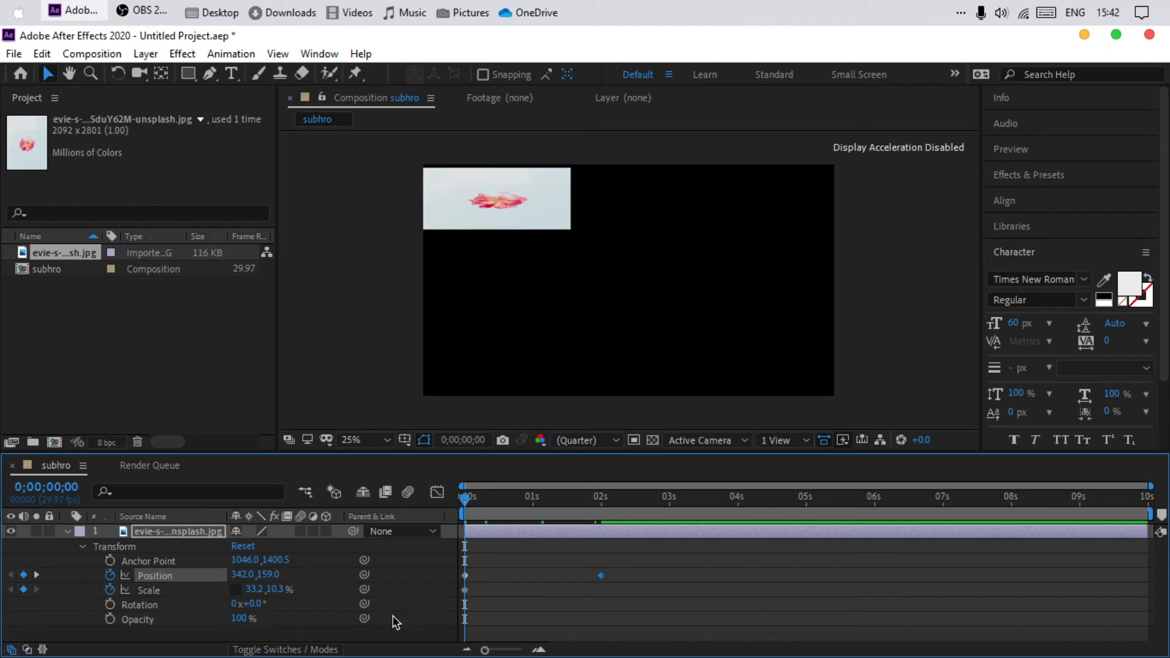
{"action": "key", "text": "space"}
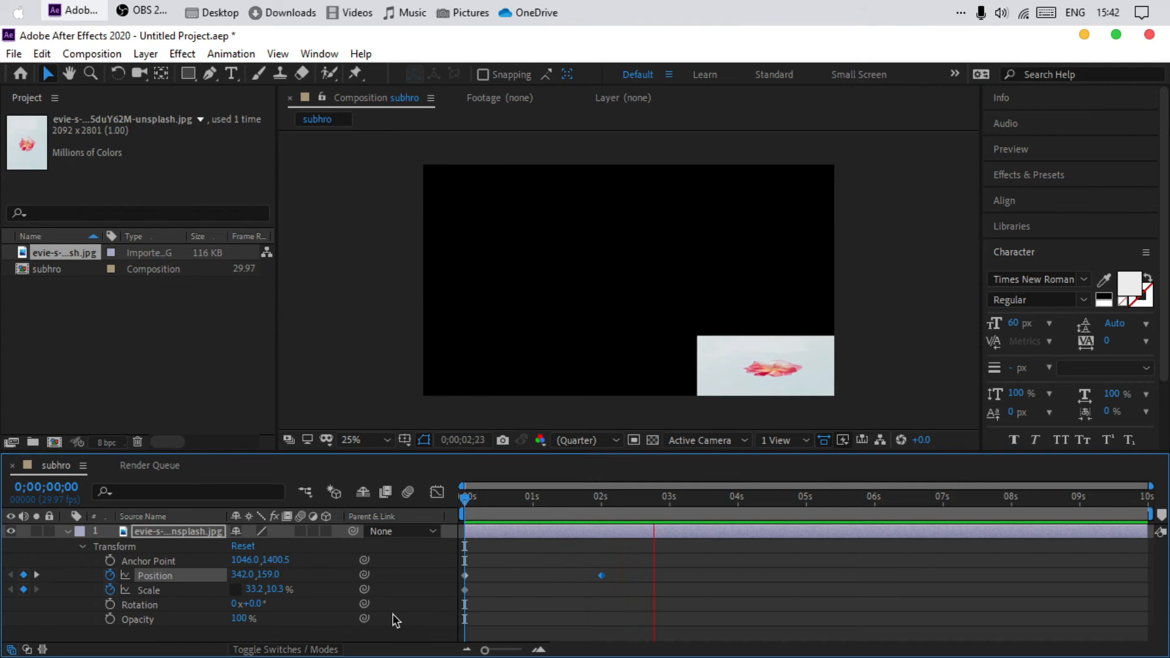
{"action": "key", "text": "space"}
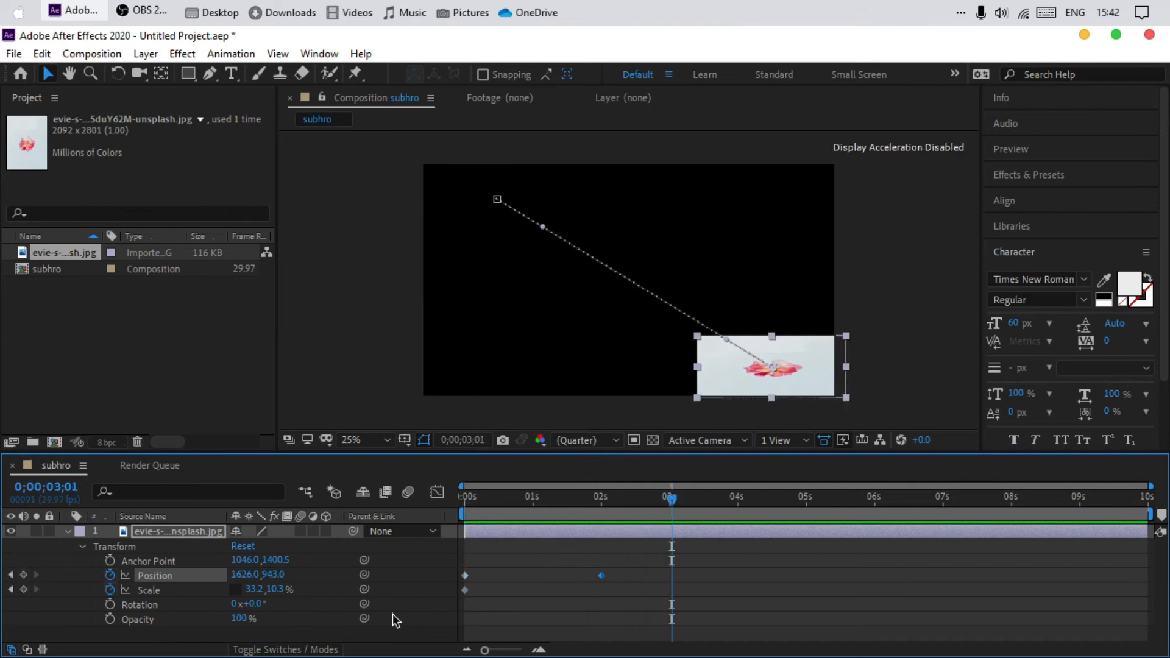
{"action": "key", "text": "space"}
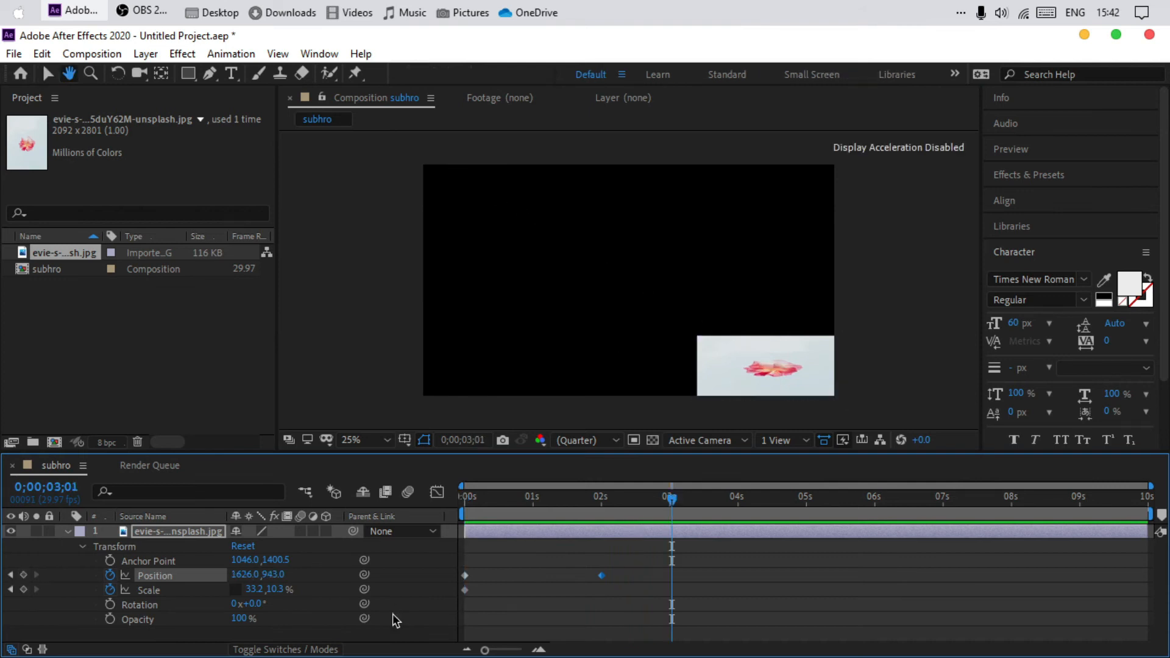
{"action": "key", "text": "space"}
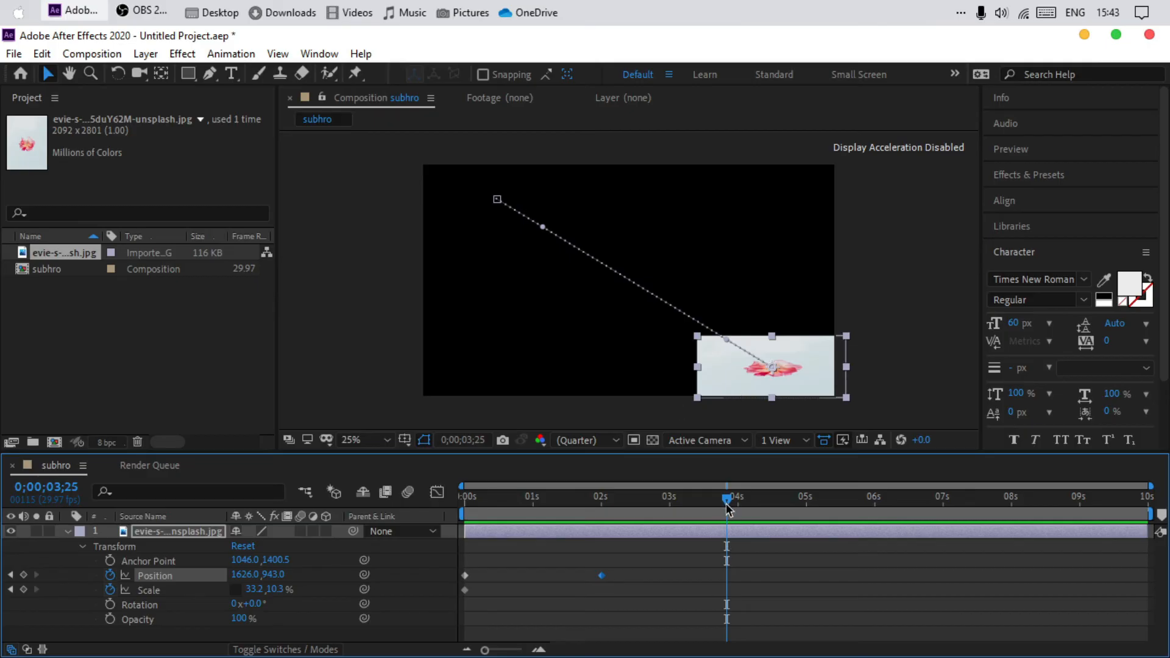
{"action": "left_click_drag", "start_coordinate": [728, 508], "coordinate": [436, 510]}
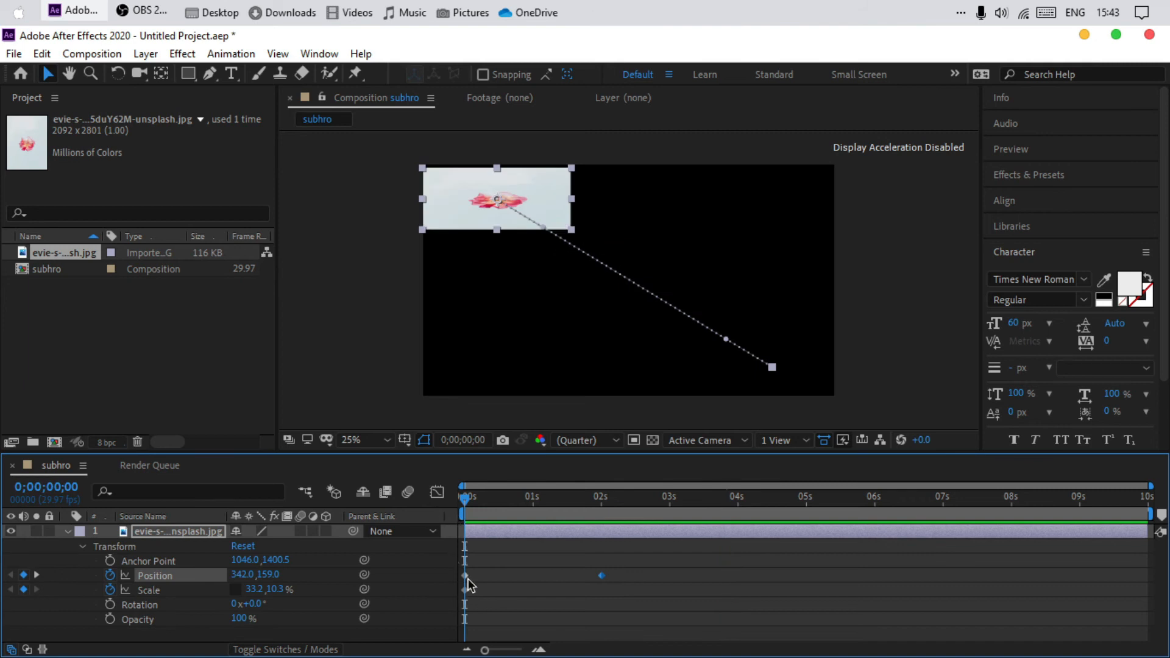
Search the effects for "blur" and apply Gaussian Blur to the image layer
{"action": "left_click", "coordinate": [1024, 175]}
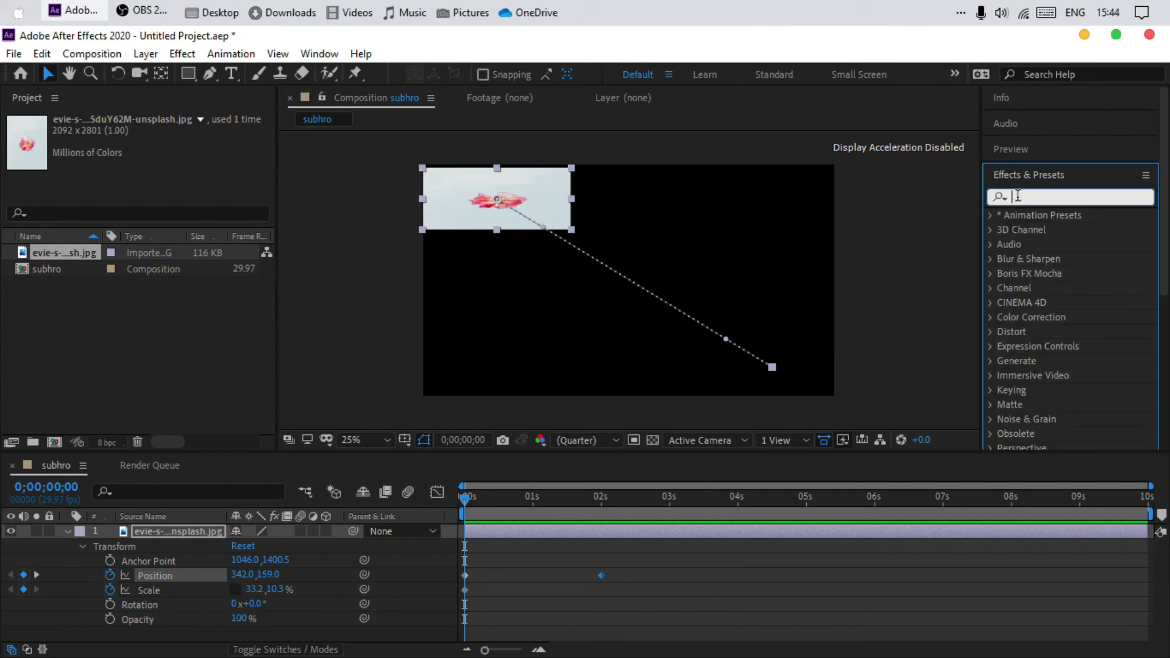
{"action": "type", "text": "blur"}
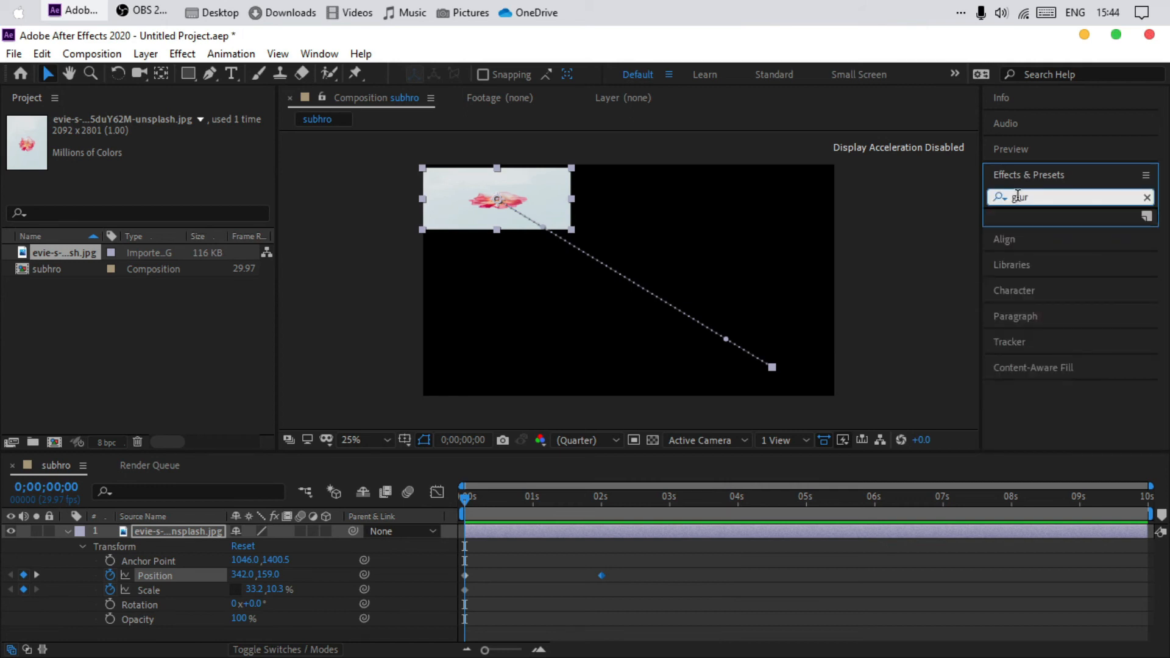
{"action": "key", "text": "BackSpace"}
{"action": "key", "text": "BackSpace"}
{"action": "key", "text": "BackSpace"}
{"action": "key", "text": "BackSpace"}
{"action": "type", "text": "blur"}
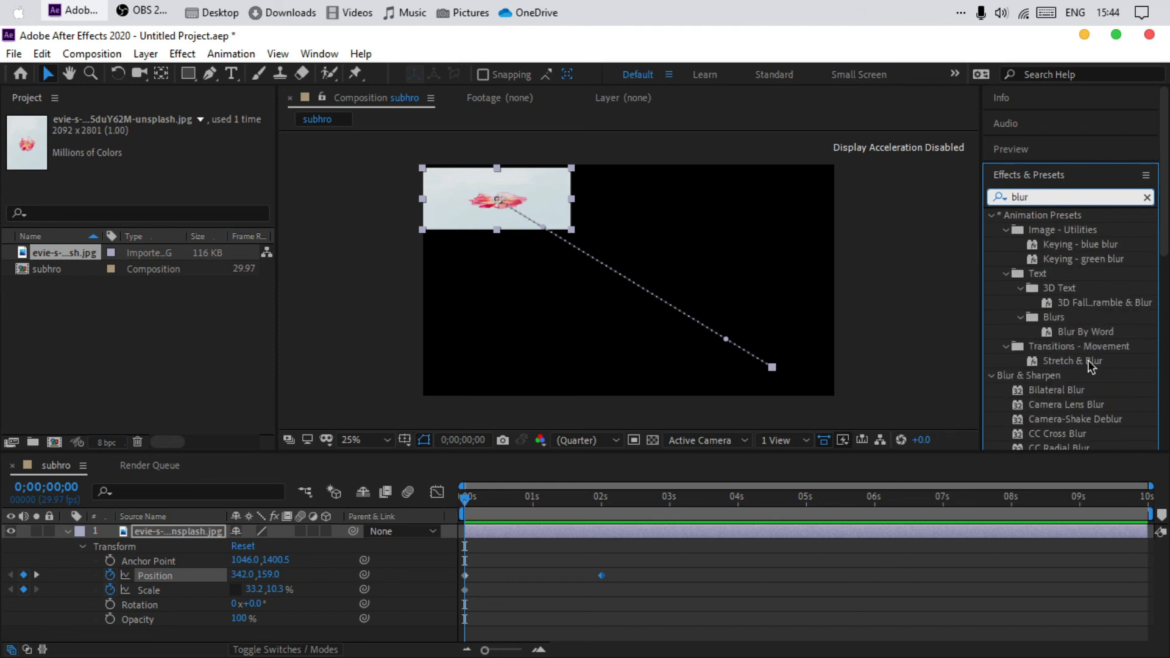
{"action": "left_click", "coordinate": [1020, 320]}
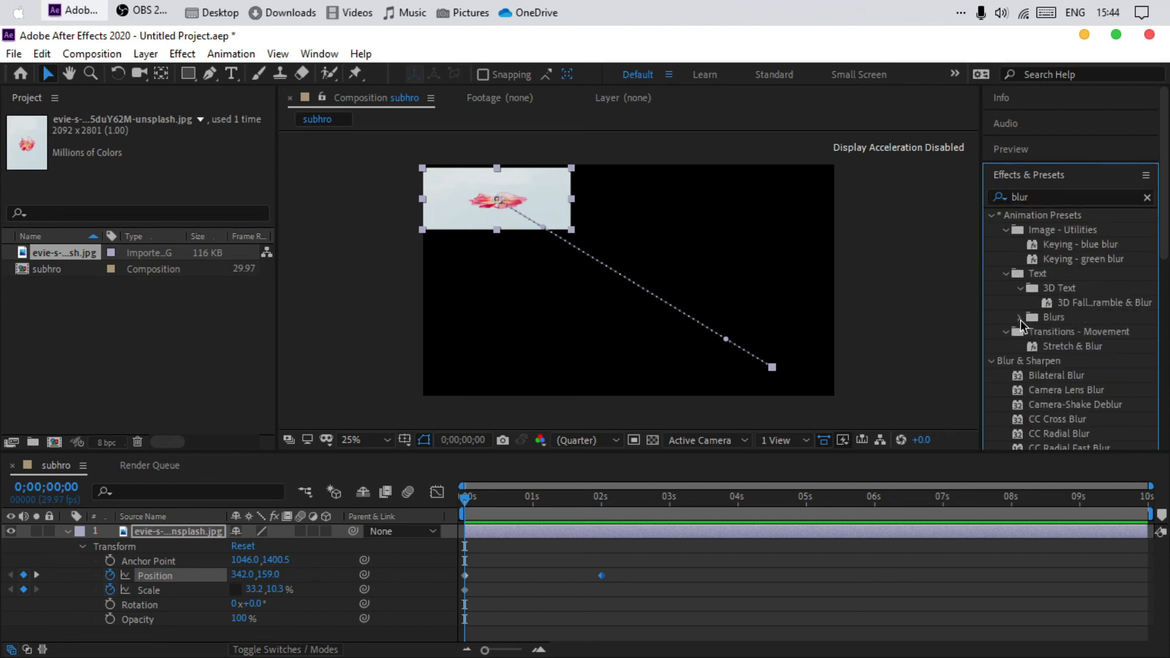
{"action": "scroll", "coordinate": [1055, 390], "scroll_direction": "down", "scroll_amount": 3}
{"action": "scroll", "coordinate": [1058, 397], "scroll_direction": "down", "scroll_amount": 2}
{"action": "left_click", "coordinate": [1059, 358]}
{"action": "left_click_drag", "start_coordinate": [1060, 358], "coordinate": [526, 533]}
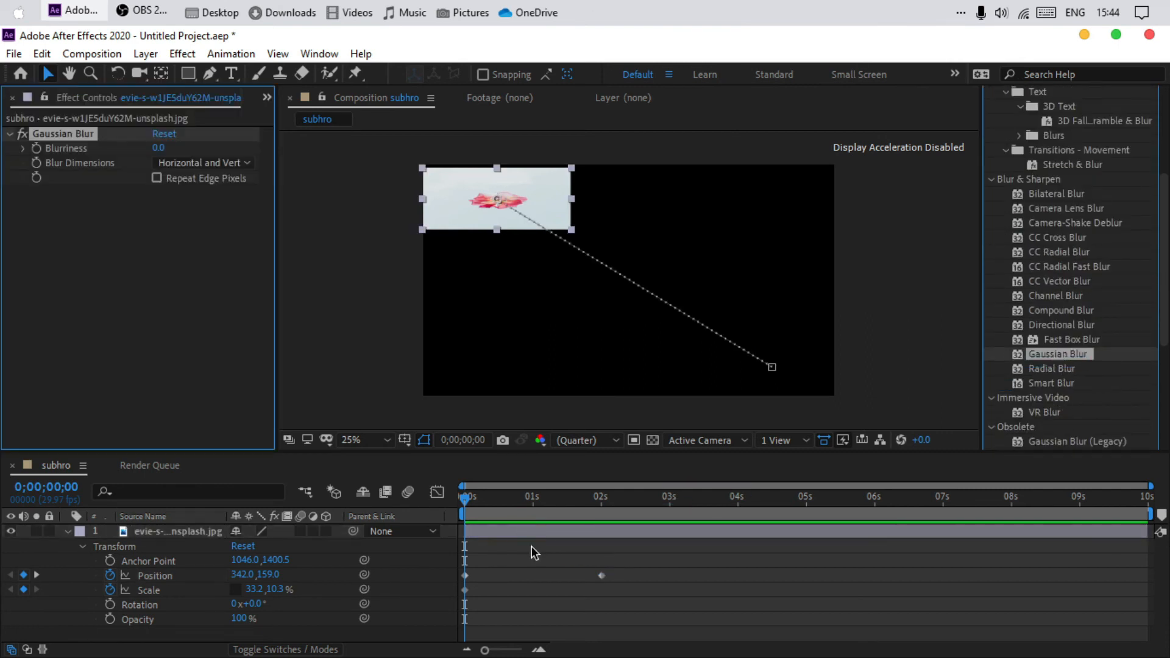
Keyframe the Gaussian Blur's Blurriness at 0.0 at the start of the composition and at about 232.1 at 2 seconds
{"action": "left_click", "coordinate": [466, 507]}
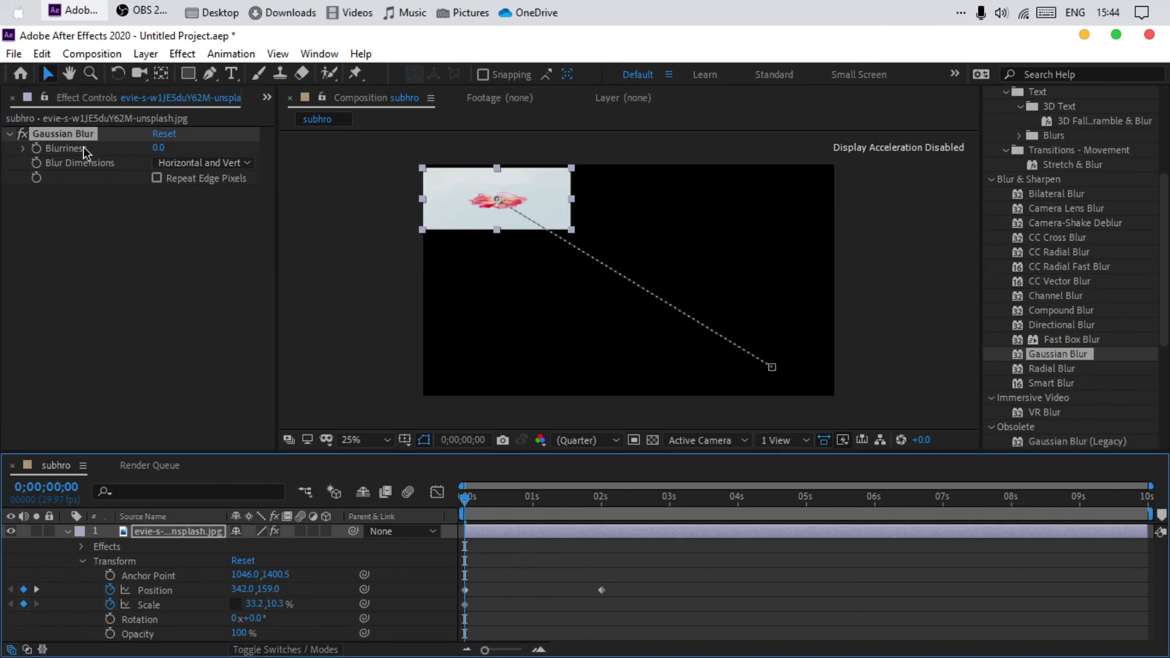
{"action": "left_click", "coordinate": [36, 149]}
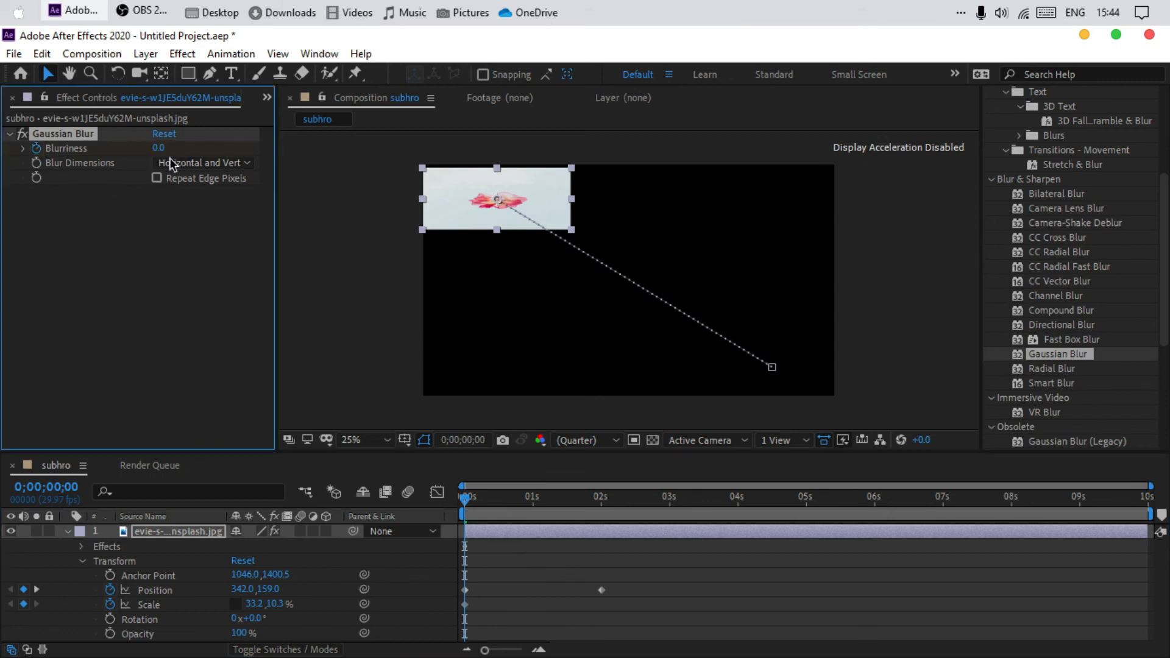
{"action": "left_click_drag", "start_coordinate": [509, 503], "coordinate": [602, 516]}
{"action": "left_click_drag", "start_coordinate": [160, 153], "coordinate": [340, 165]}
{"action": "left_click_drag", "start_coordinate": [444, 165], "coordinate": [678, 183]}
{"action": "left_click_drag", "start_coordinate": [160, 151], "coordinate": [373, 154]}
{"action": "left_click_drag", "start_coordinate": [479, 160], "coordinate": [667, 170]}
{"action": "left_click_drag", "start_coordinate": [177, 148], "coordinate": [304, 154]}
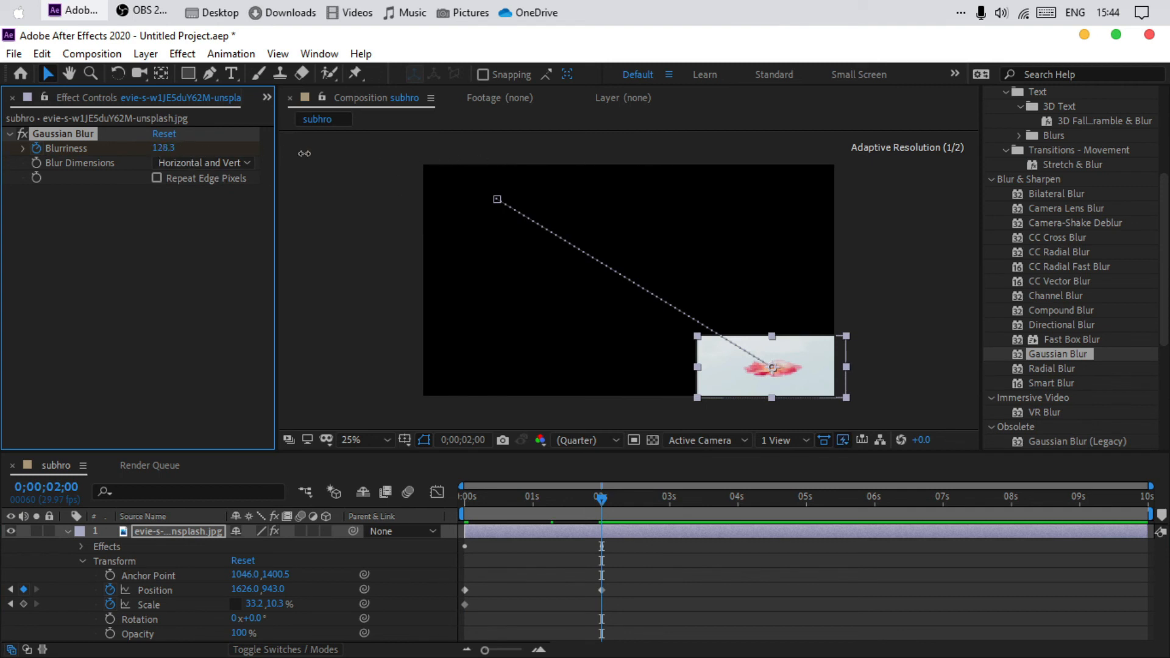
{"action": "left_click_drag", "start_coordinate": [383, 154], "coordinate": [260, 148]}
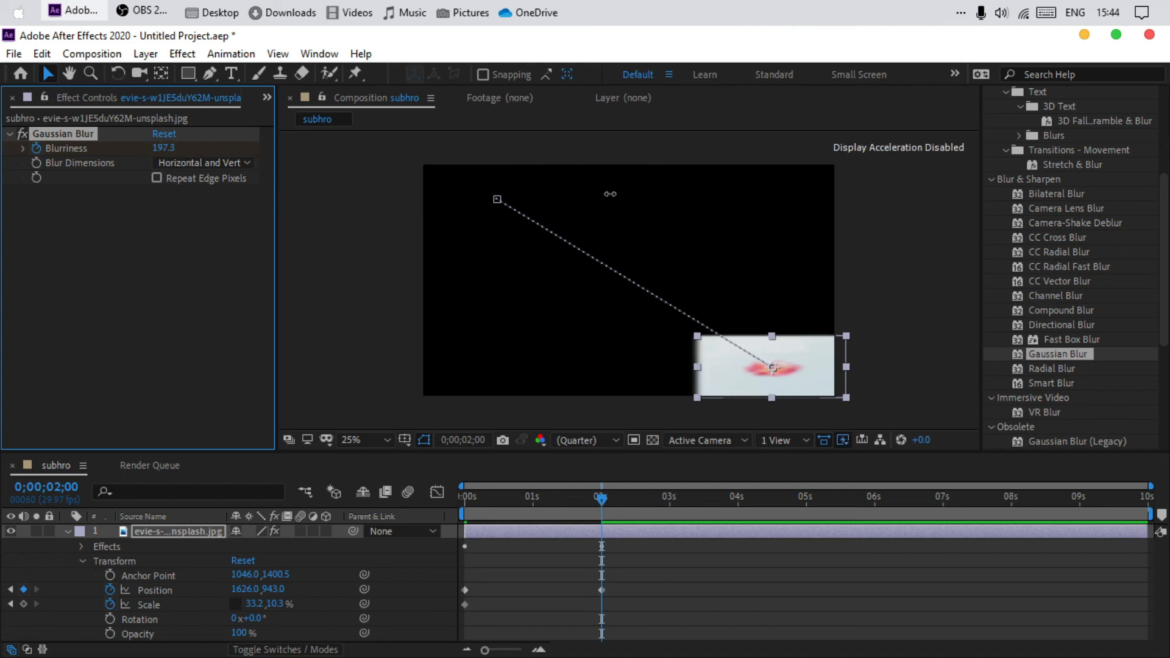
{"action": "left_click_drag", "start_coordinate": [610, 194], "coordinate": [599, 511]}
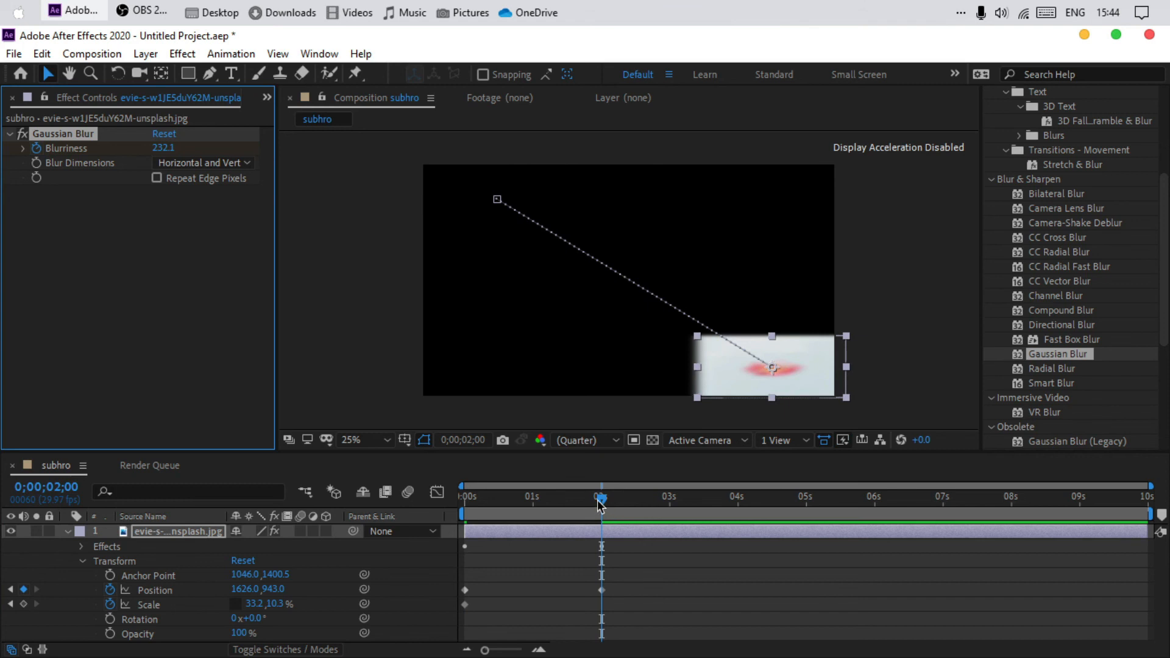
Preview the image's combined movement and blur animation from the beginning, stopping playback shortly after 3 seconds
{"action": "left_click_drag", "start_coordinate": [599, 501], "coordinate": [457, 577]}
{"action": "left_click", "coordinate": [548, 628]}
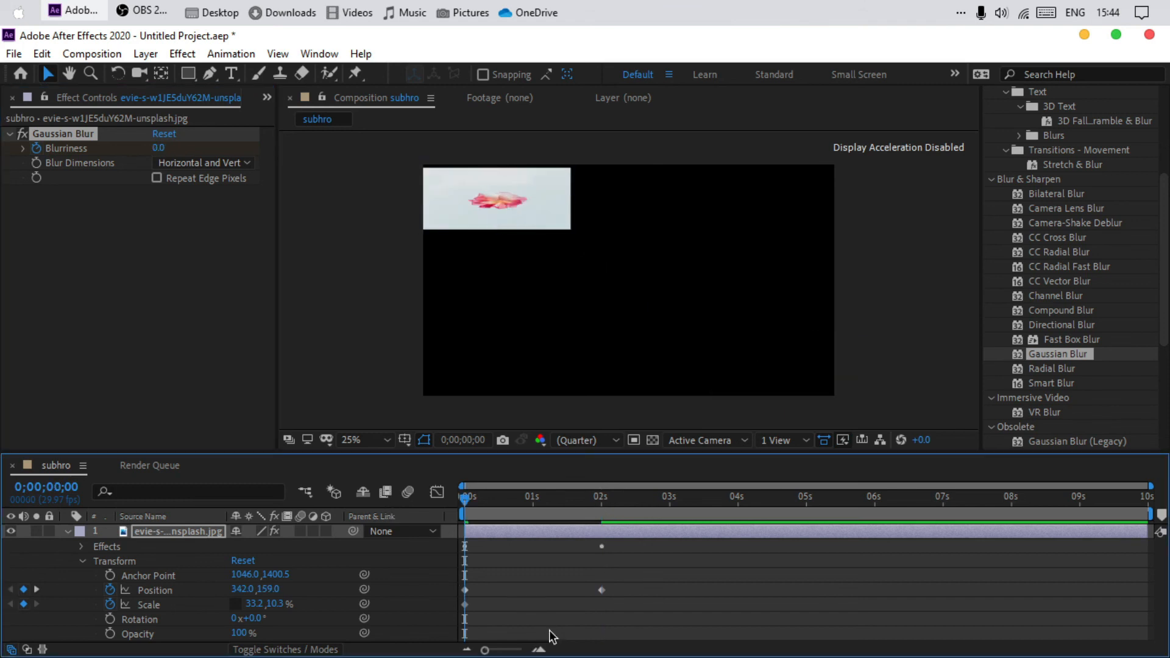
{"action": "key", "text": "space"}
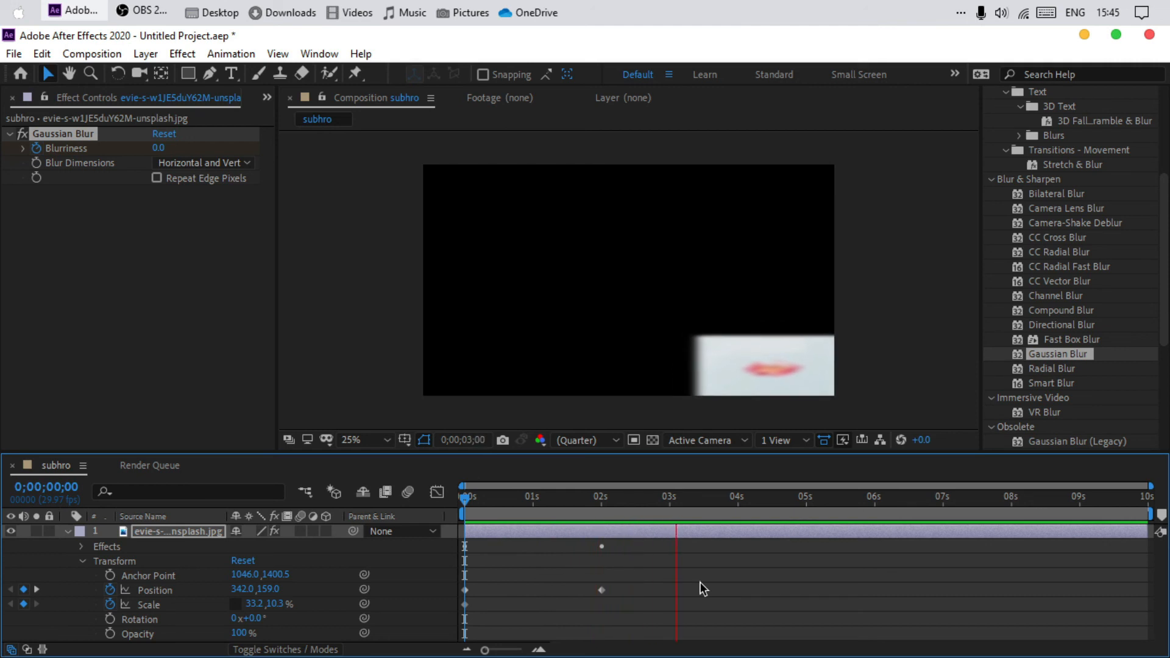
{"action": "key", "text": "space"}
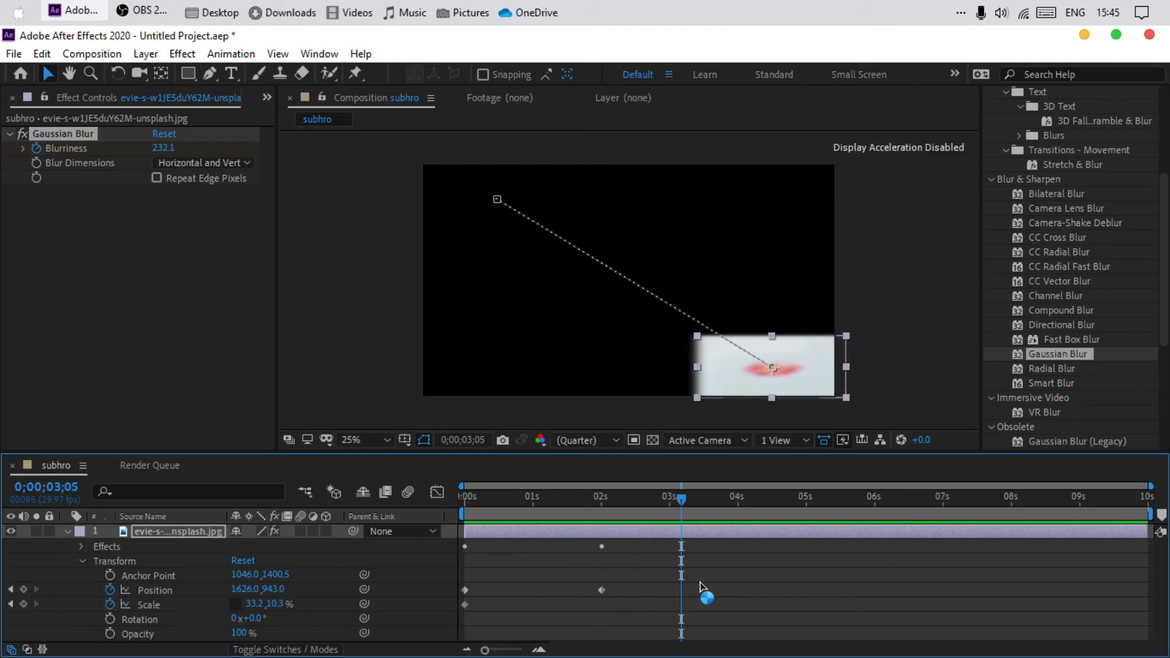